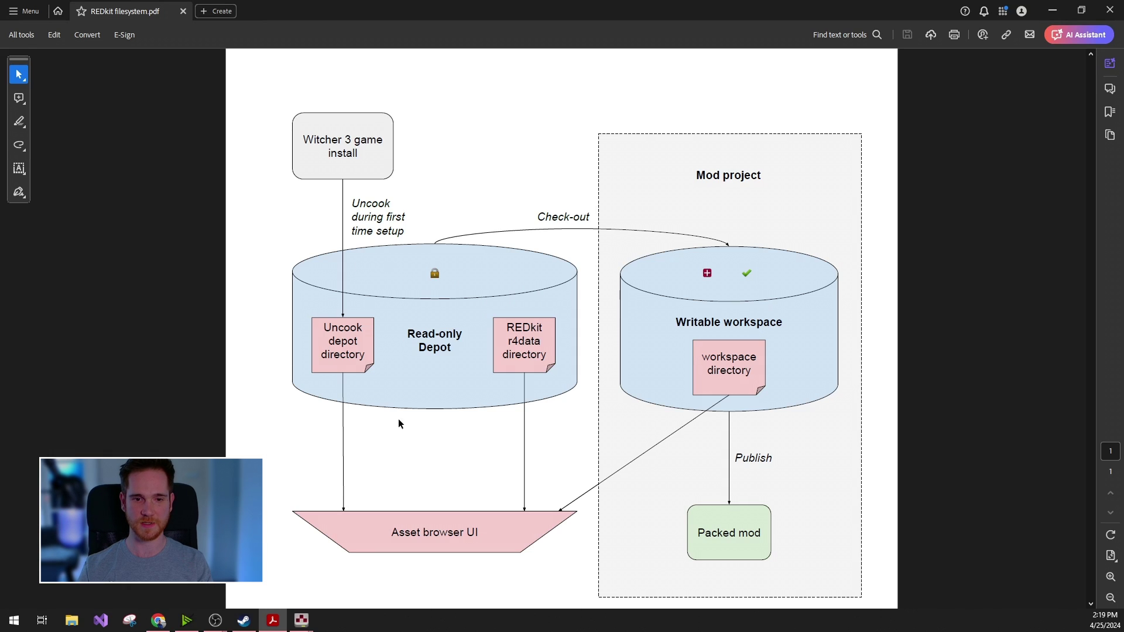
# - Switch to the REDkit Welcome window and review the game and depot directories of the first time setup
pyautogui.moveTo(301, 621)
pyautogui.click(386, 571)
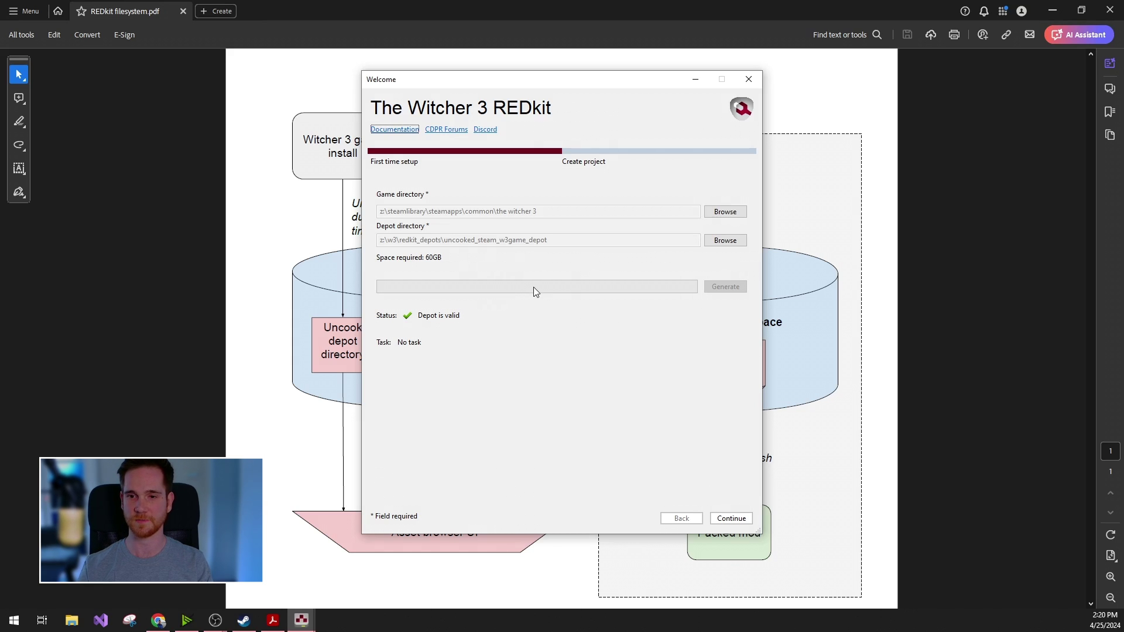
pyautogui.click(605, 5)
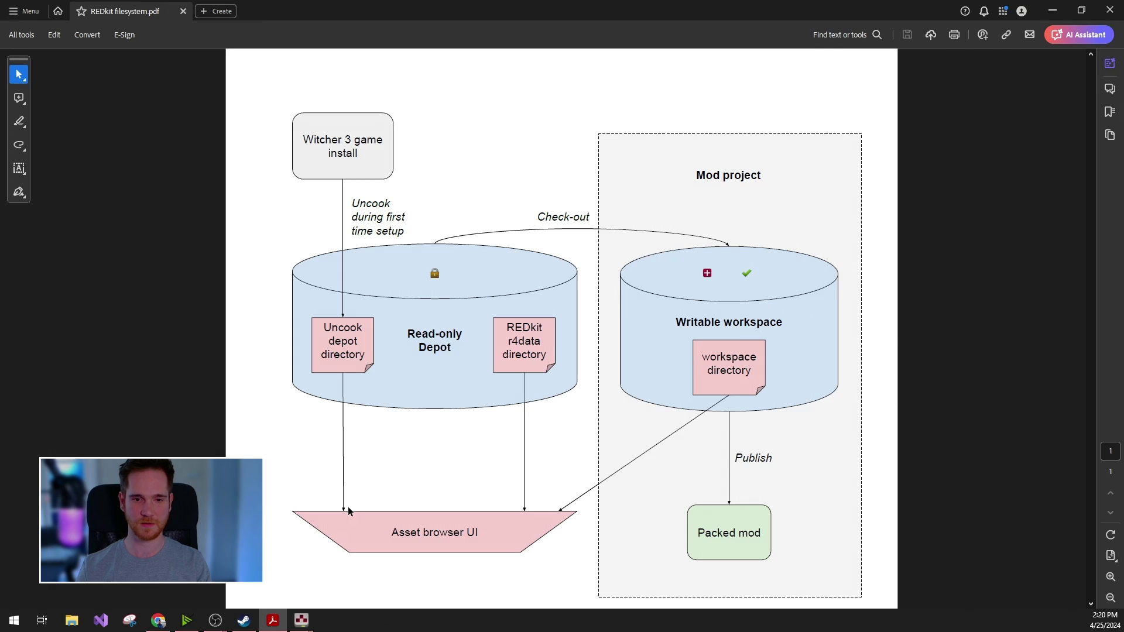
# - Return to the REDkit Welcome window and continue from the first time setup to the project creation page
pyautogui.moveTo(301, 624)
pyautogui.click(385, 582)
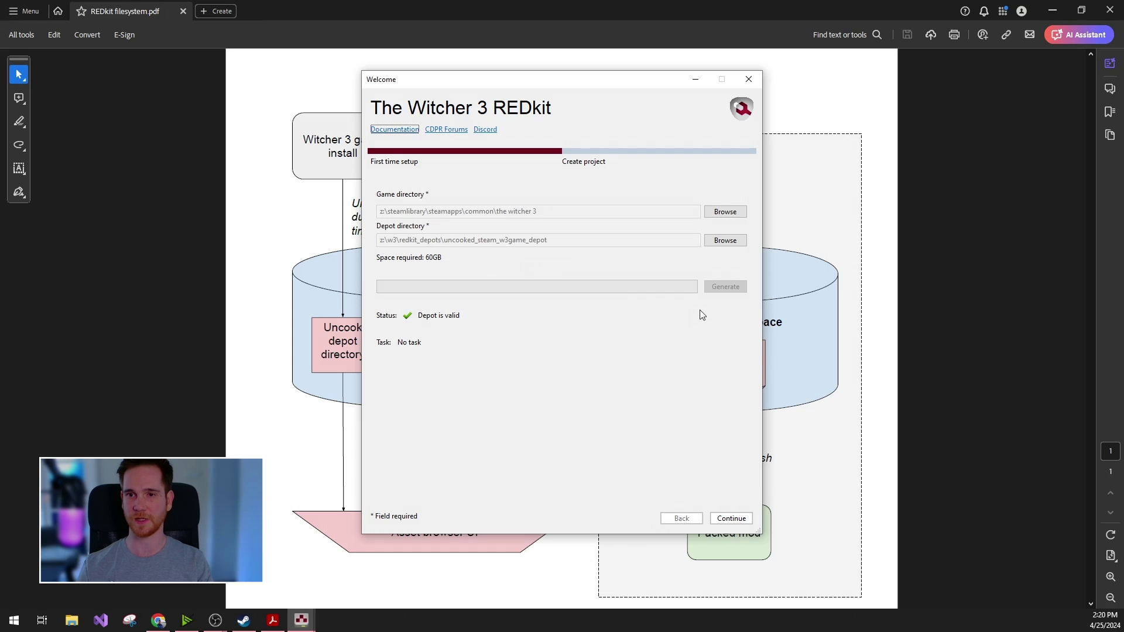
pyautogui.click(730, 520)
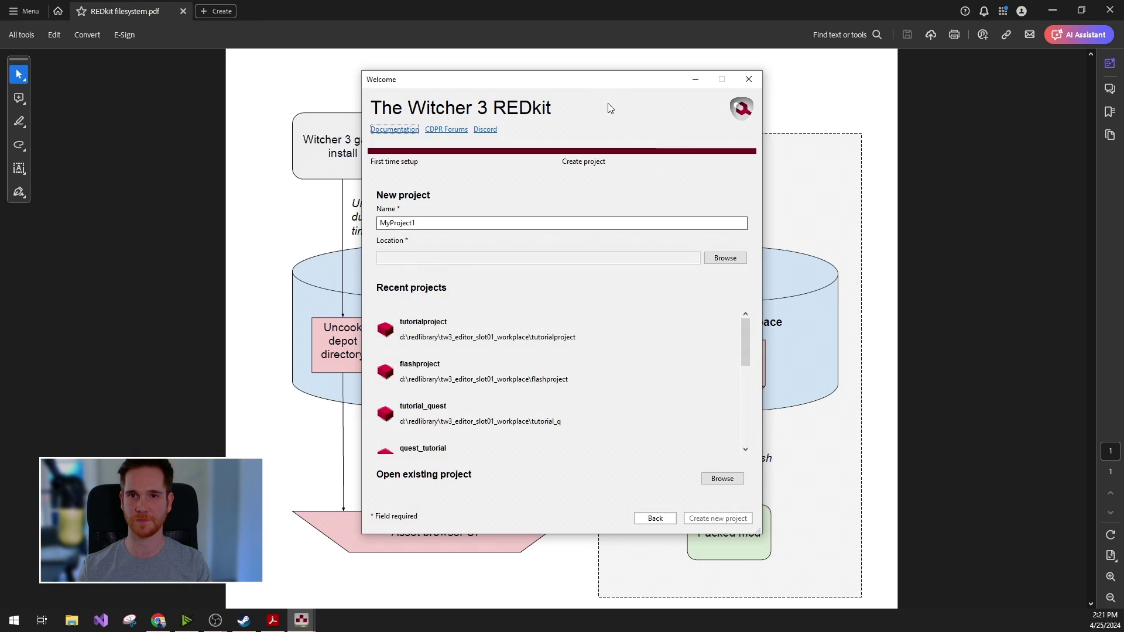
# - Look through the recent projects on the project creation page, and minimize the Welcome window
pyautogui.moveTo(587, 85); pyautogui.dragTo(573, 74)
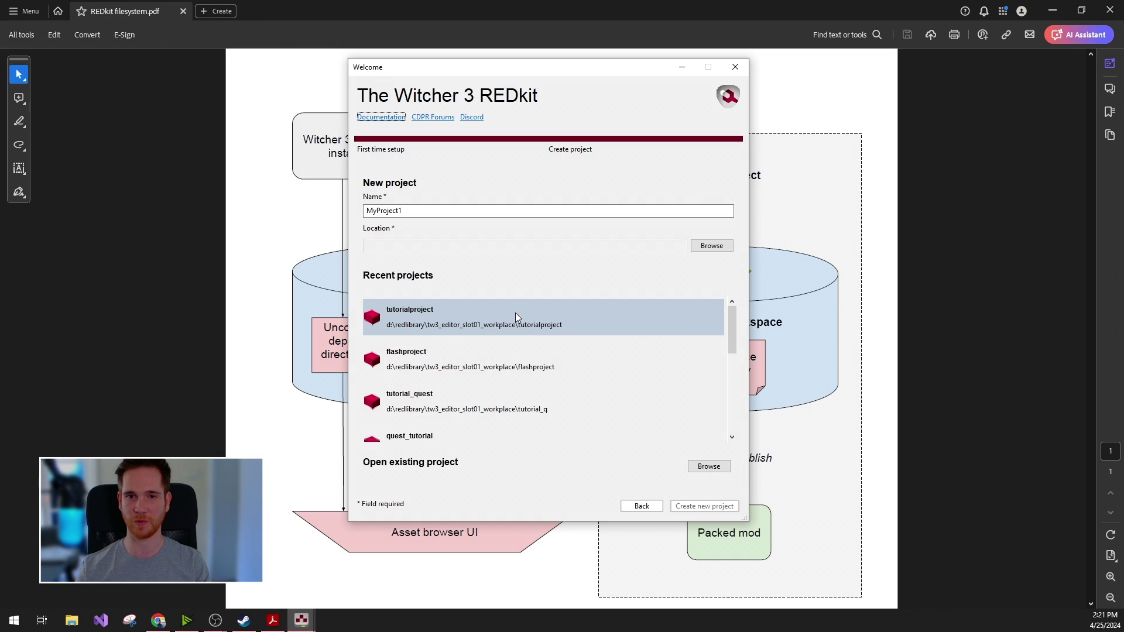
pyautogui.scroll(-5, 515, 313)
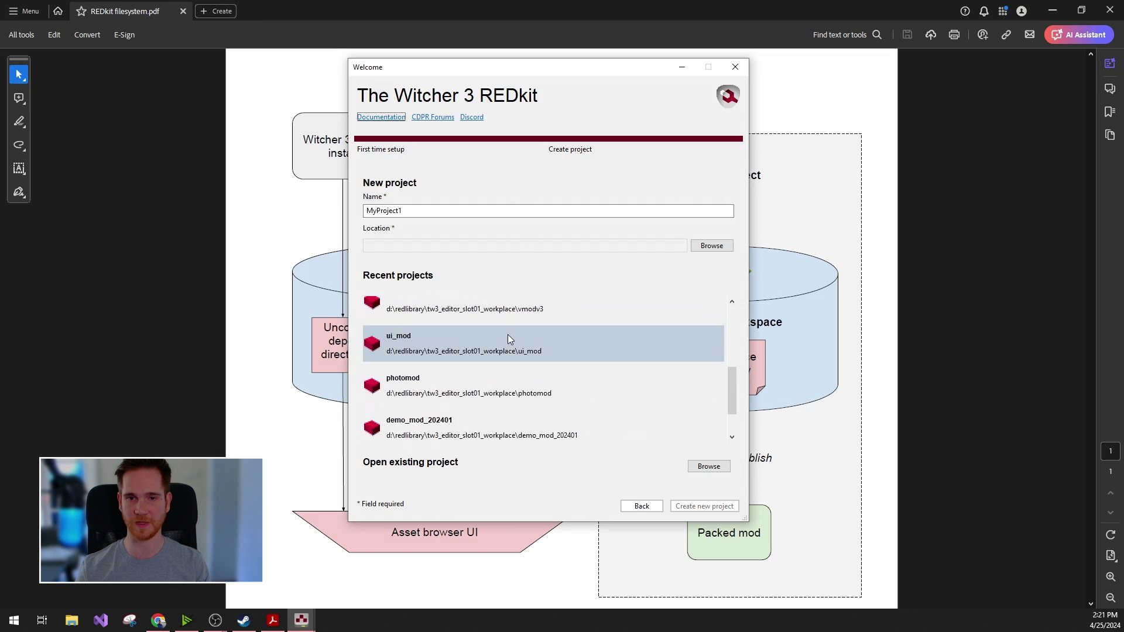
pyautogui.scroll(-2, 509, 339)
pyautogui.scroll(2, 524, 351)
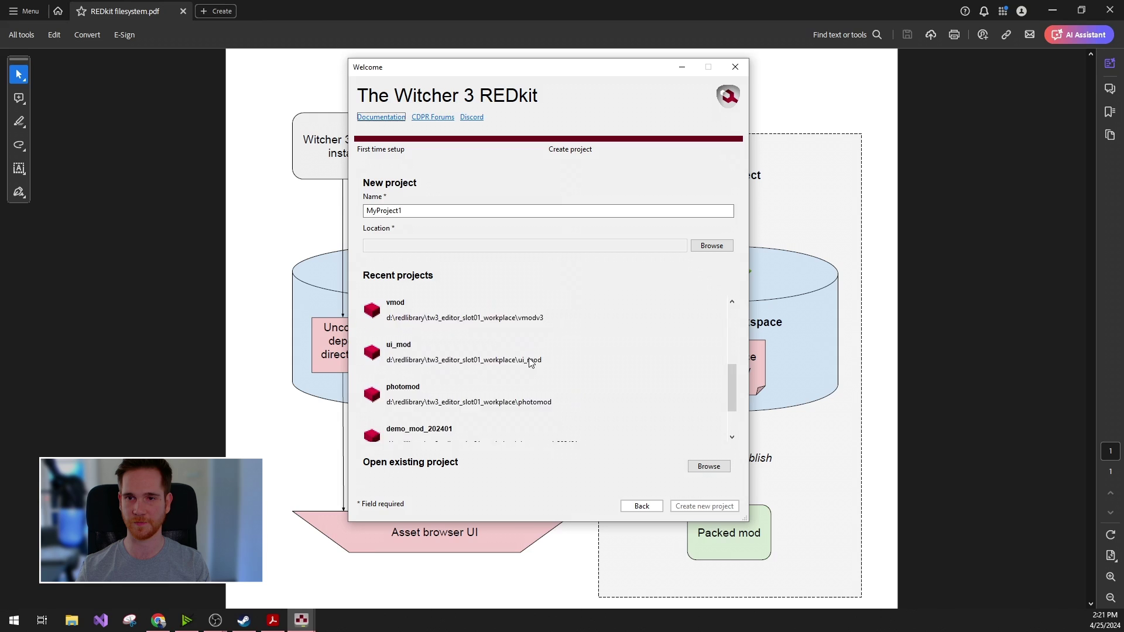
pyautogui.scroll(4, 531, 357)
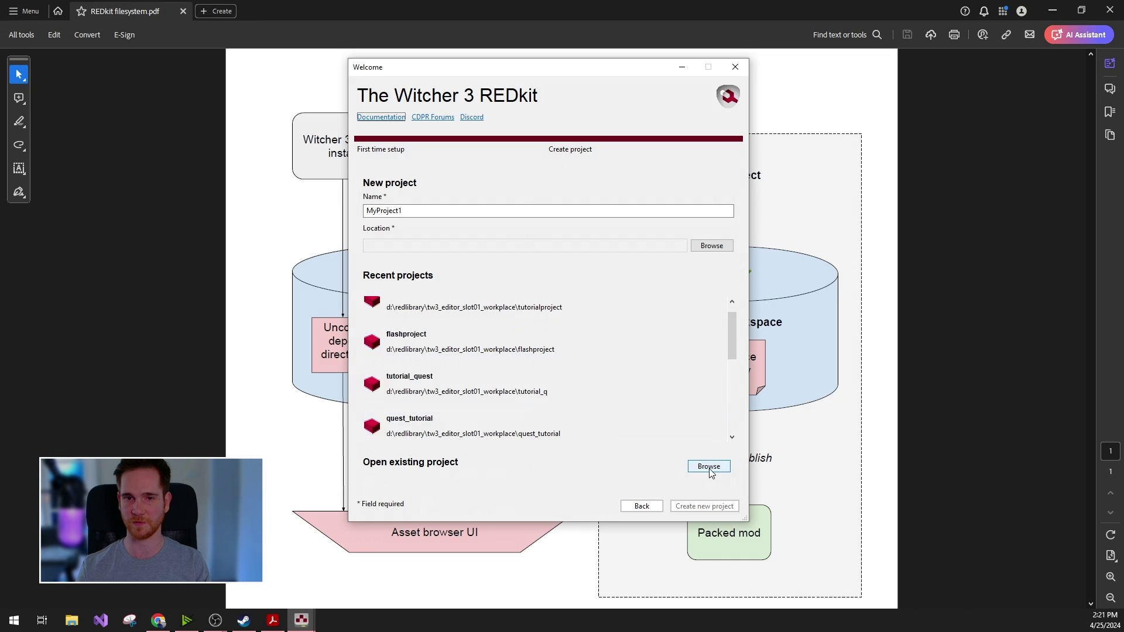
pyautogui.scroll(1, 588, 331)
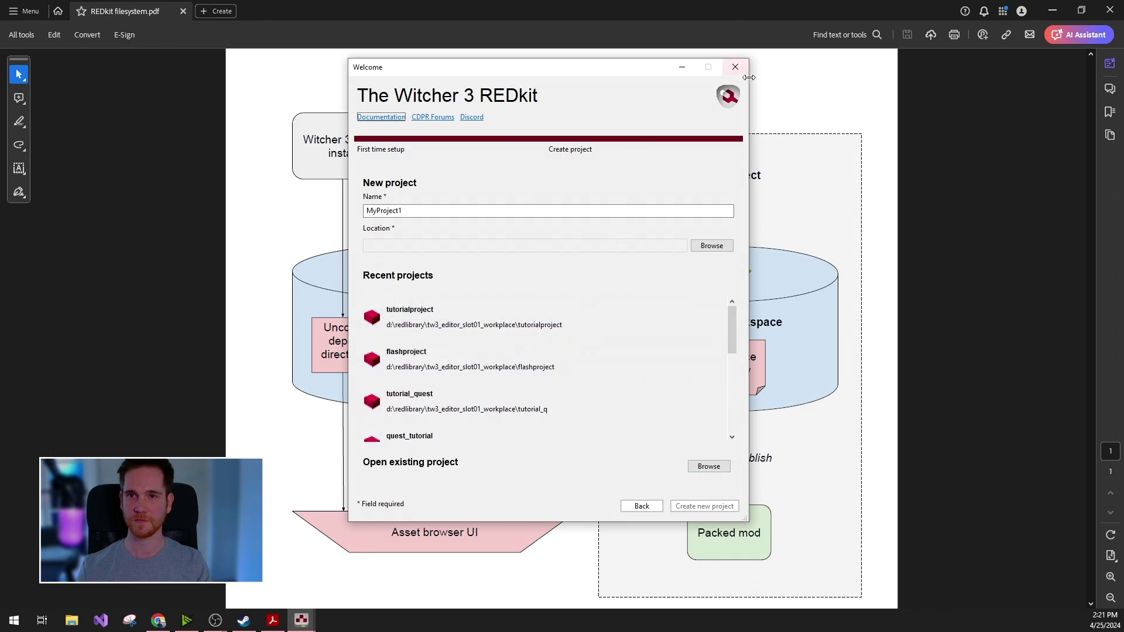
pyautogui.click(682, 66)
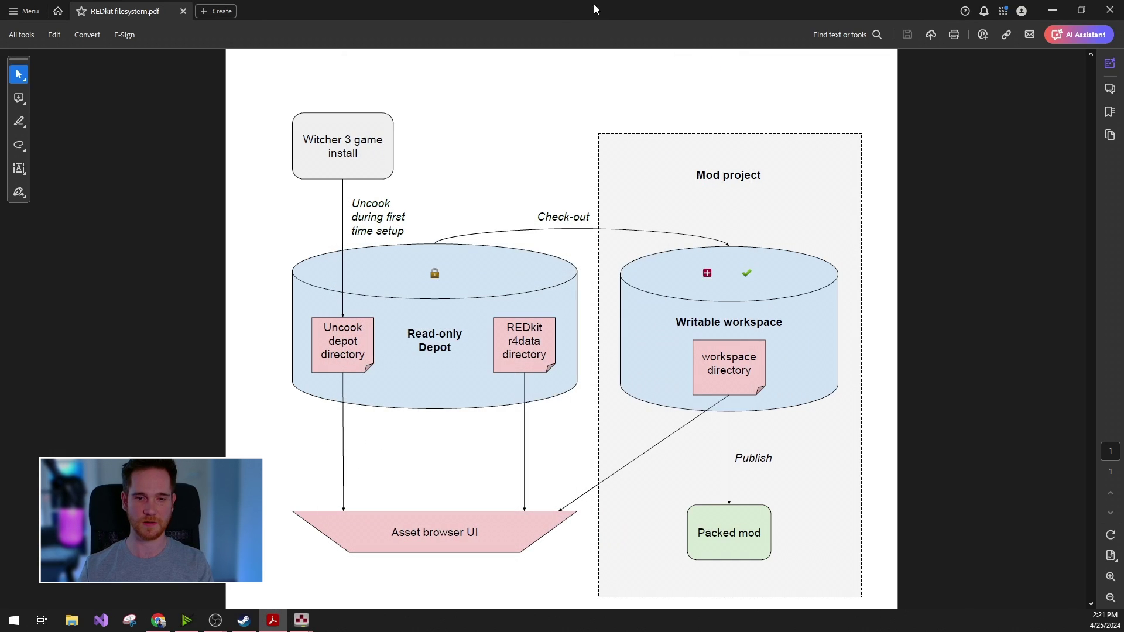
# - Switch to the REDkit Asset Browser and create a Quest resource named tutorial in the depot's root directory
pyautogui.moveTo(303, 628)
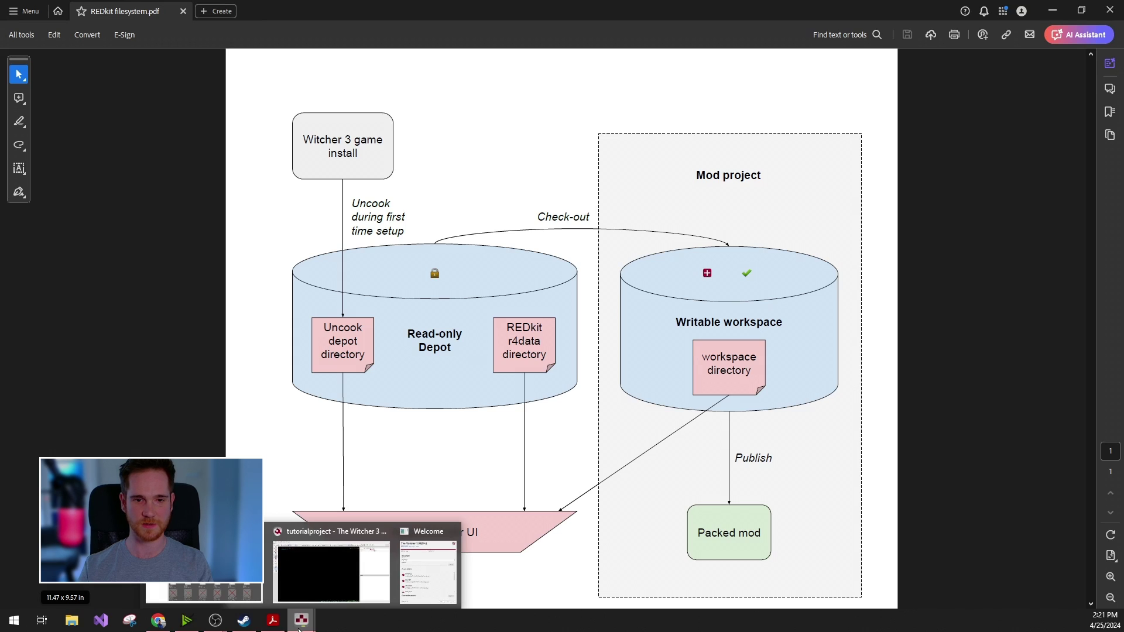
pyautogui.click(331, 574)
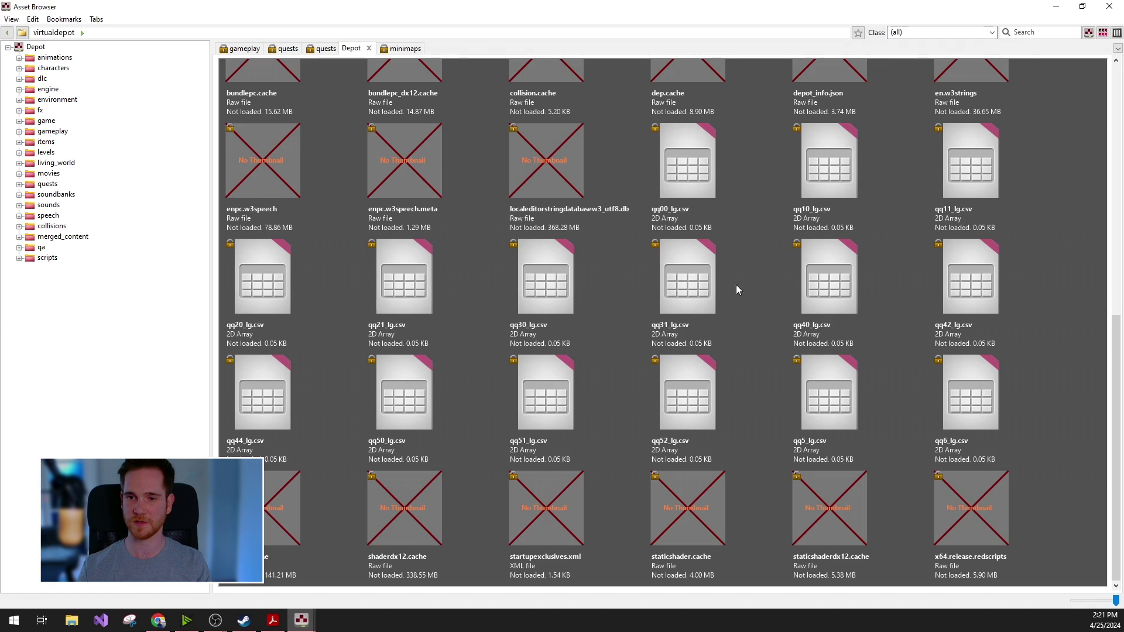
pyautogui.rightClick(1084, 525)
pyautogui.moveTo(1056, 502)
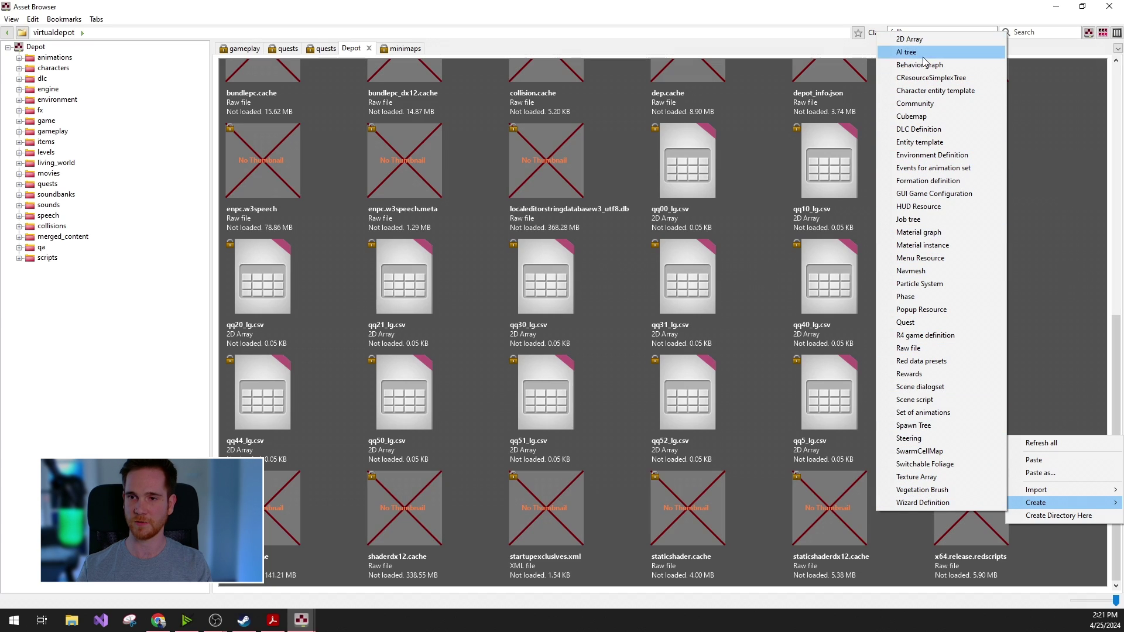
pyautogui.click(930, 322)
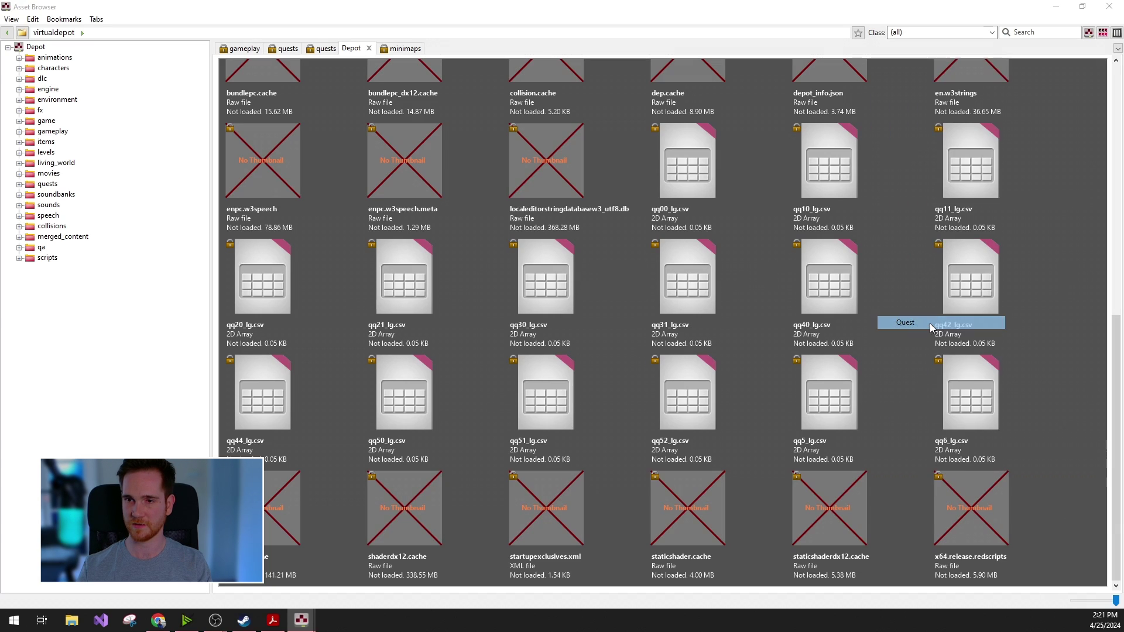
pyautogui.write('tutorial')
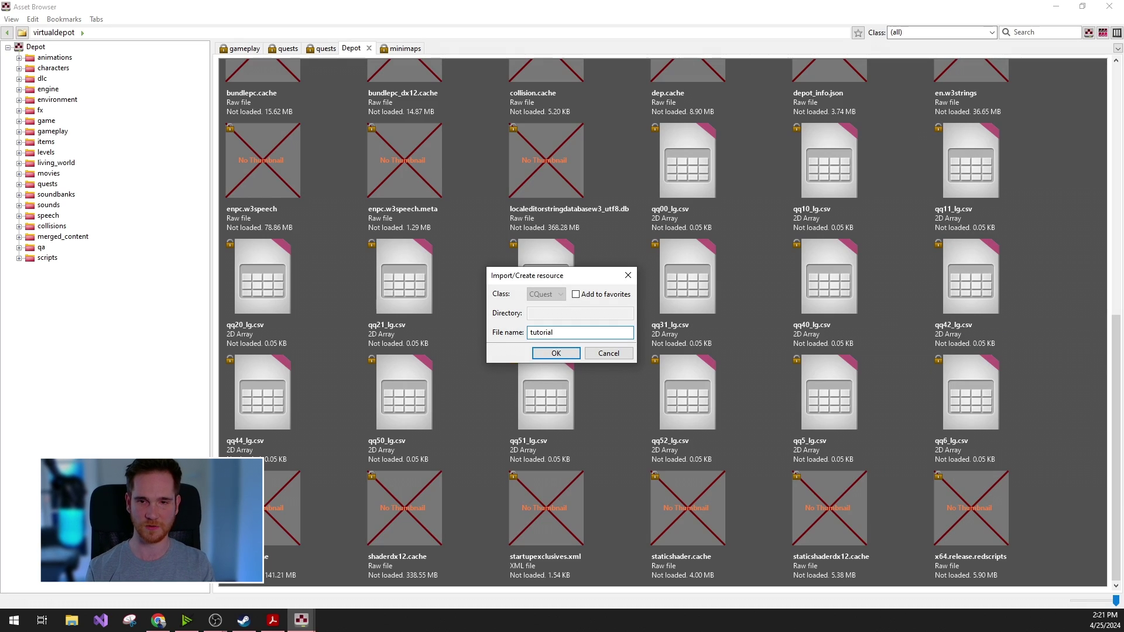
pyautogui.press('Return')
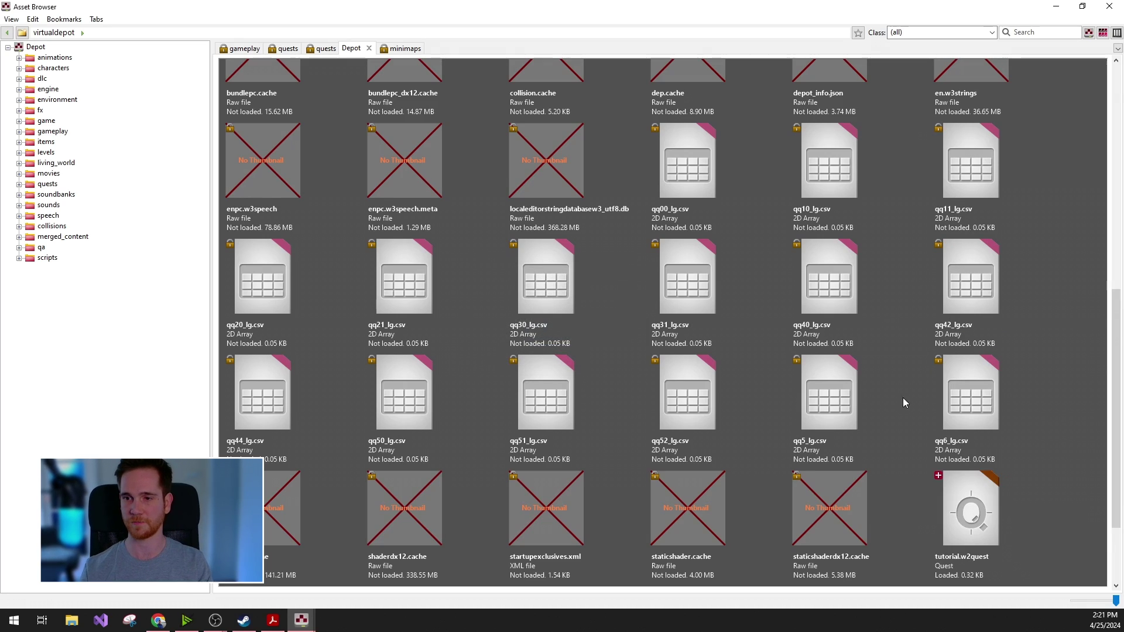
# - Compare the status marker of tutorial.w2quest with those of the neighbouring depot files
pyautogui.scroll(-1, 903, 398)
pyautogui.click(963, 386)
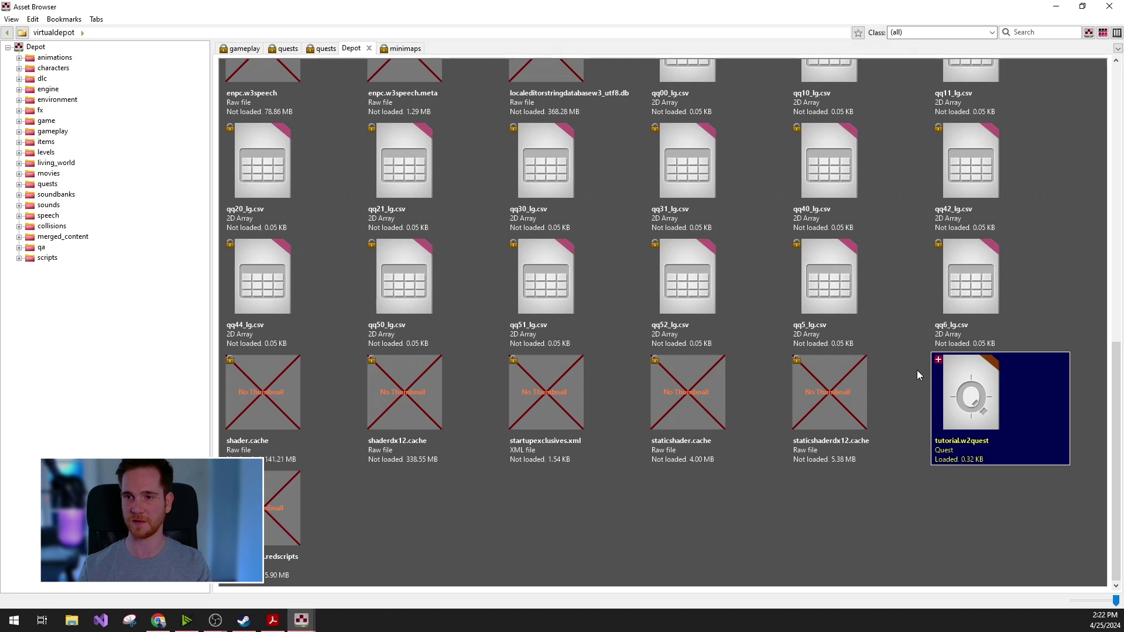
pyautogui.click(817, 396)
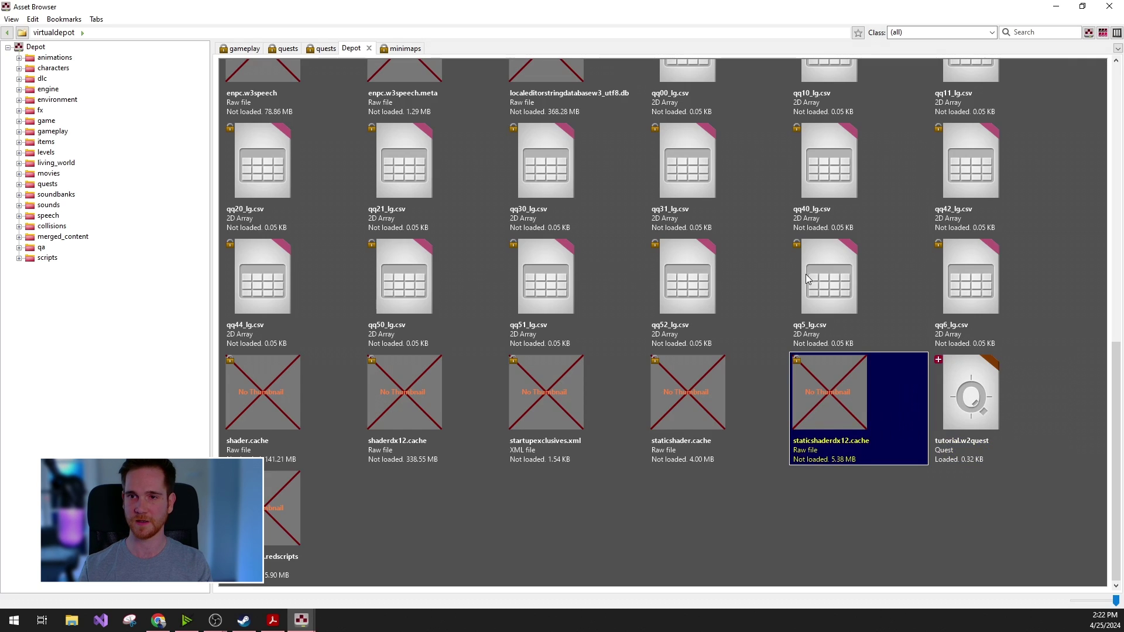
pyautogui.click(807, 277)
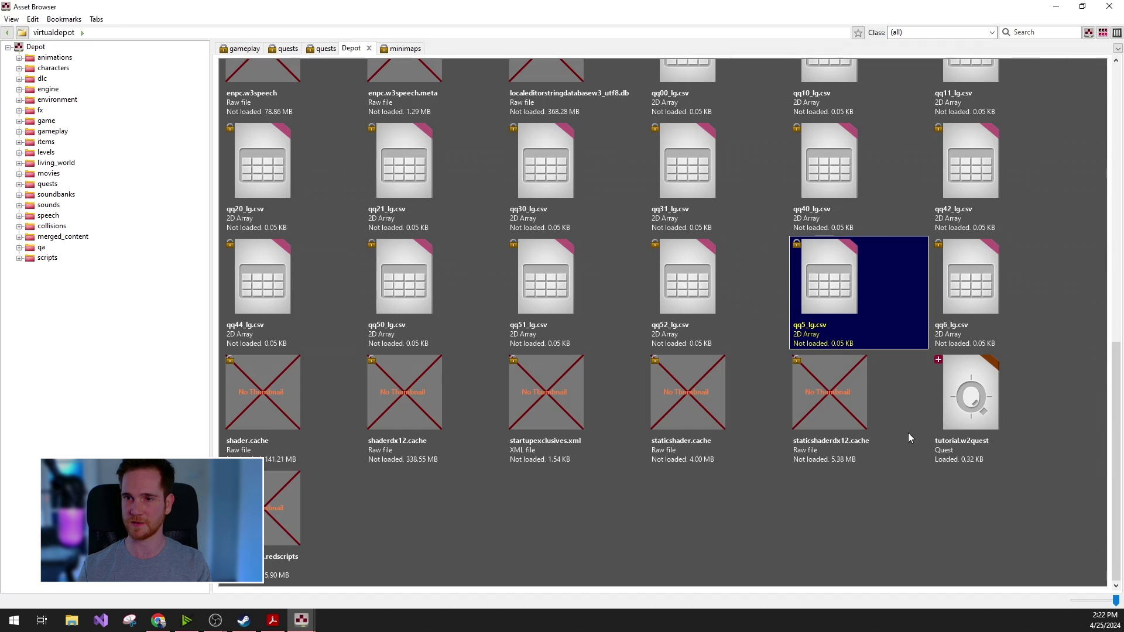
# - Show tutorial.w2quest in the project's workspace folder in File Explorer, and return to the Asset Browser
pyautogui.click(966, 420)
pyautogui.rightClick(953, 420)
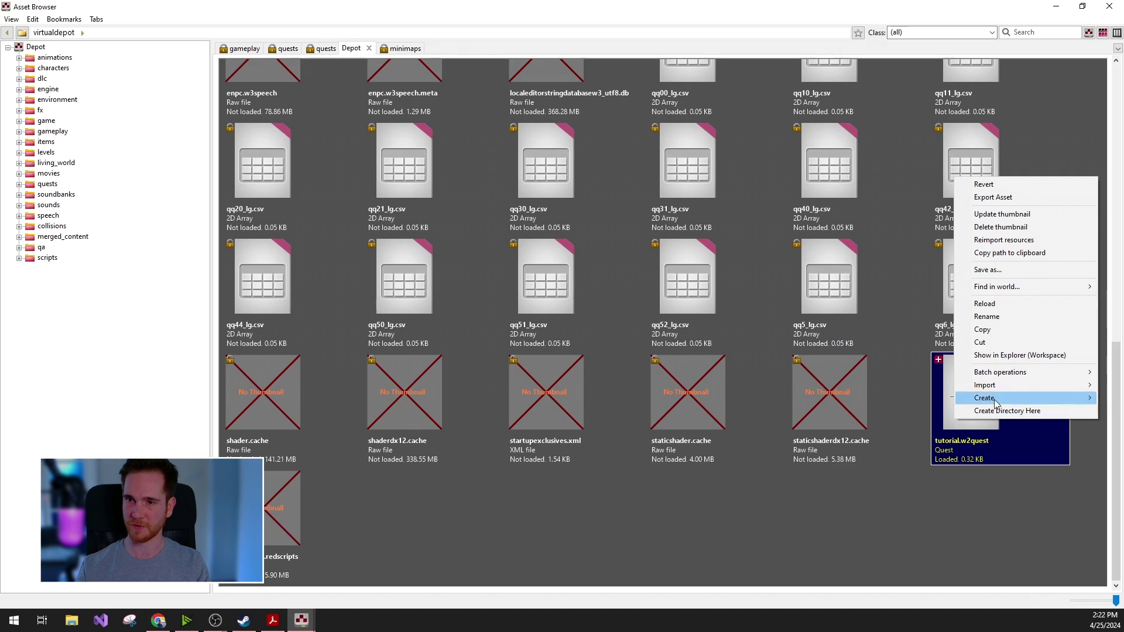
pyautogui.click(1007, 353)
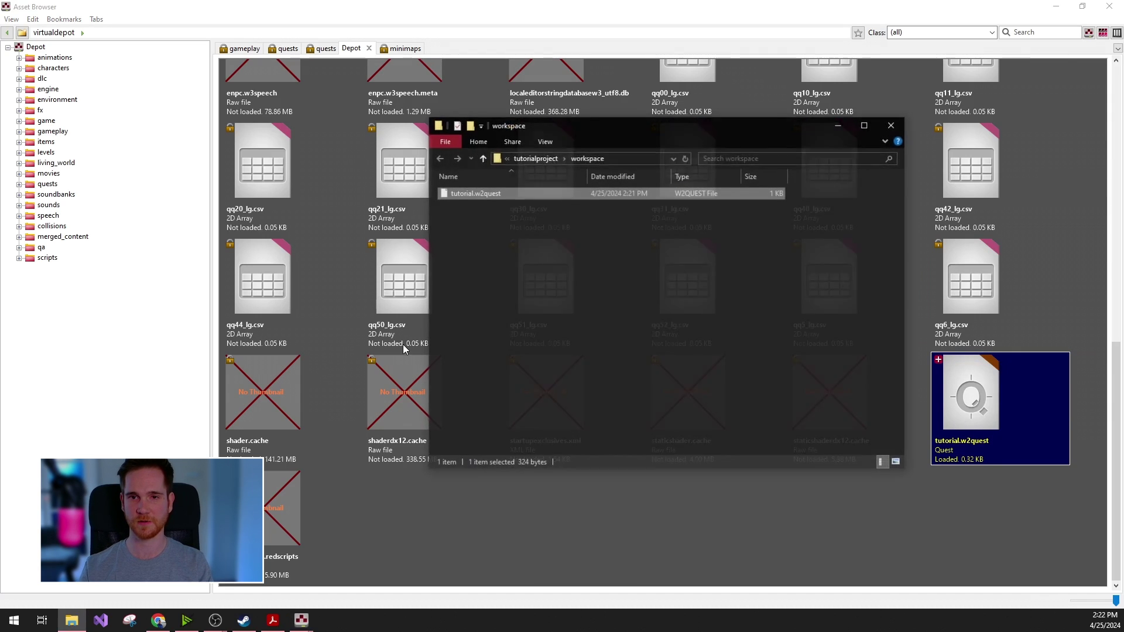
pyautogui.moveTo(575, 126); pyautogui.dragTo(495, 187)
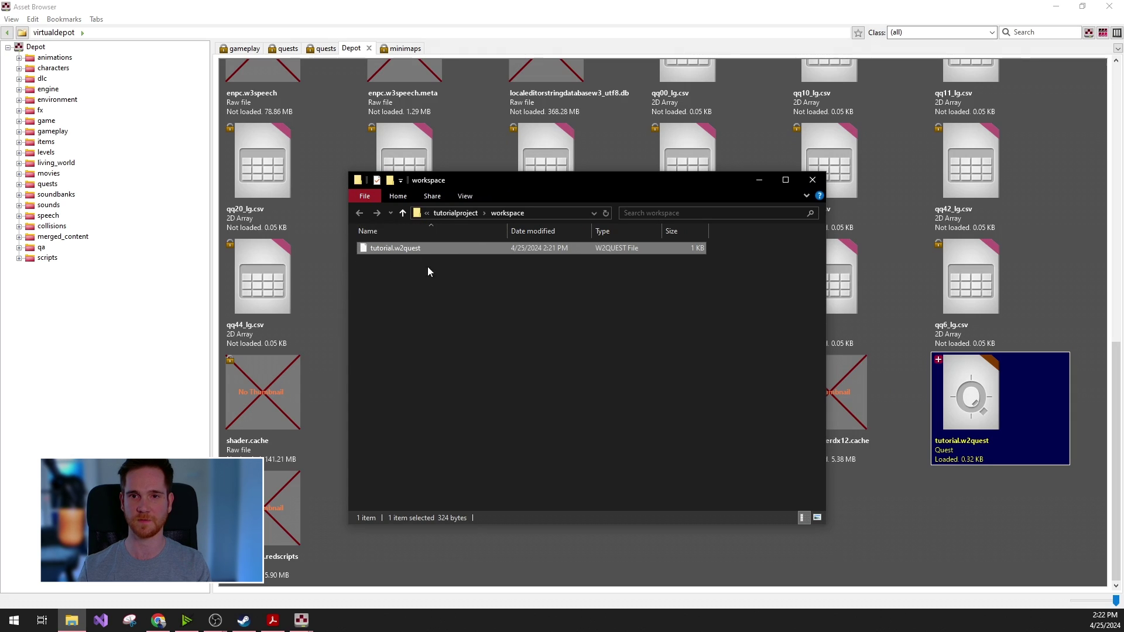
pyautogui.click(755, 180)
pyautogui.click(647, 533)
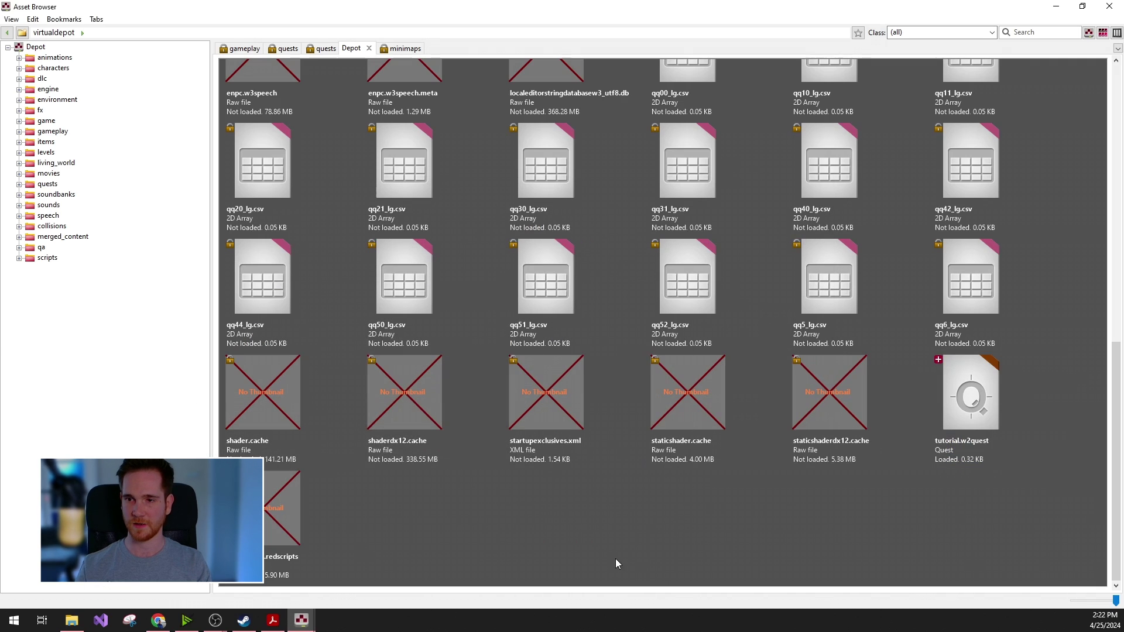
# - Create a directory named tutorialdir in the depot's root
pyautogui.rightClick(437, 521)
pyautogui.click(487, 509)
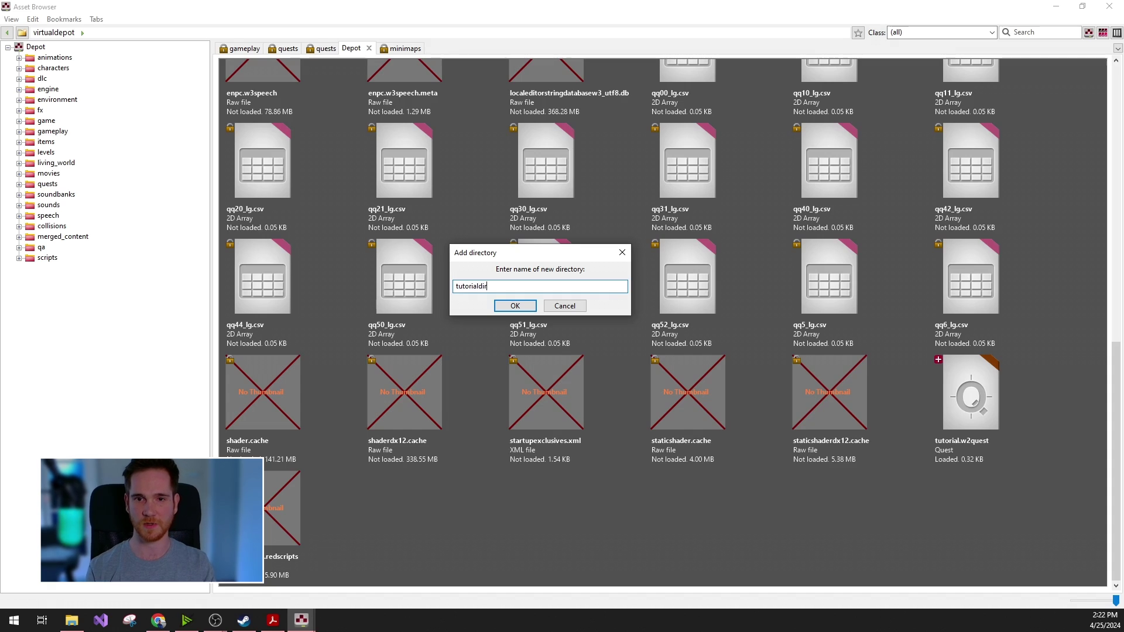
pyautogui.press('Return')
# - Create a Quest resource named tutorial2 inside the tutorialdir directory
pyautogui.rightClick(316, 123)
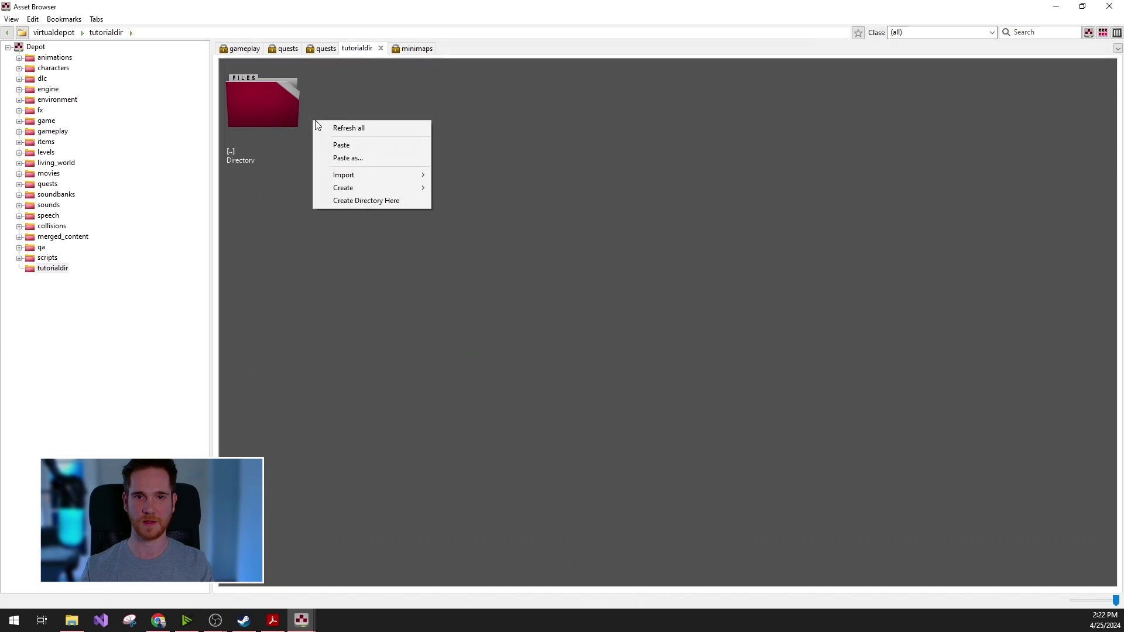
pyautogui.moveTo(409, 188)
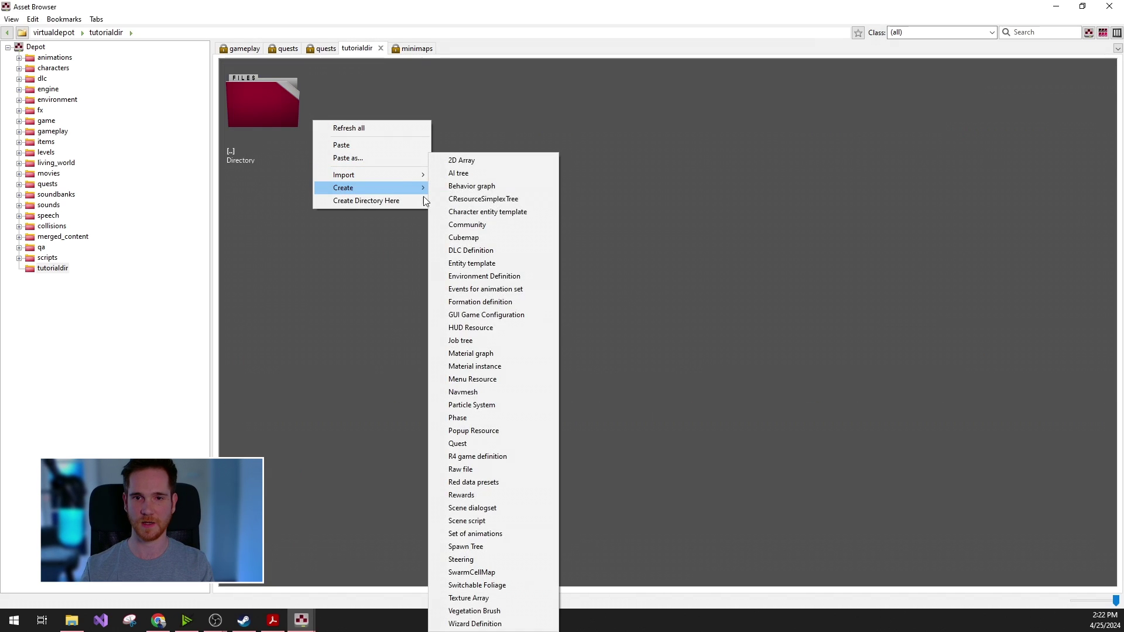
pyautogui.click(498, 444)
pyautogui.write('tutori')
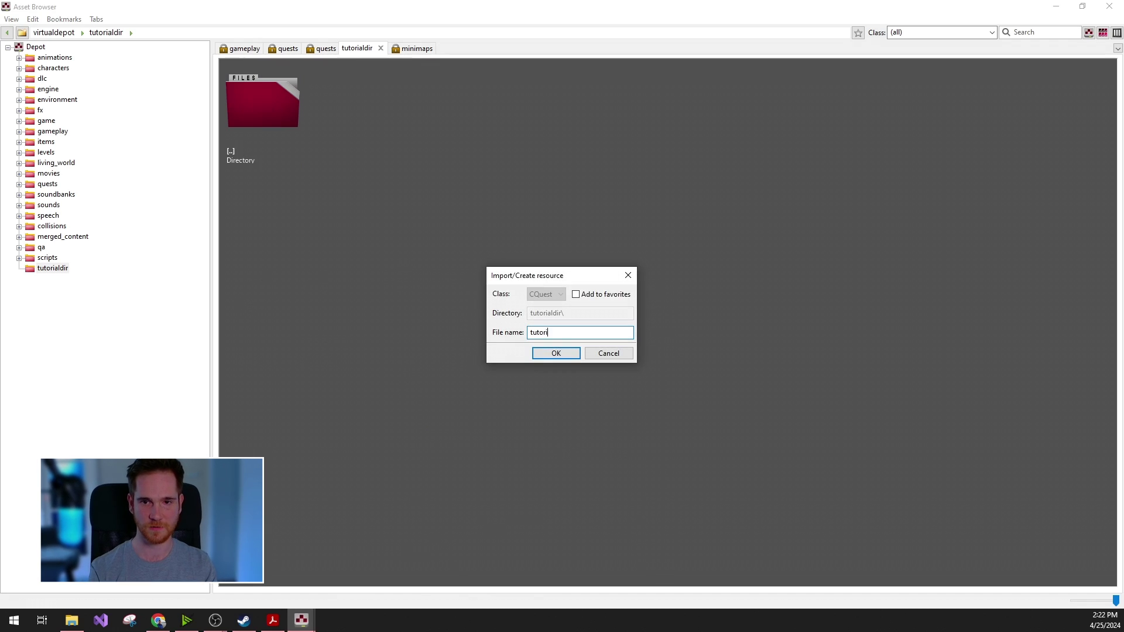
pyautogui.write('al2')
pyautogui.press('Return')
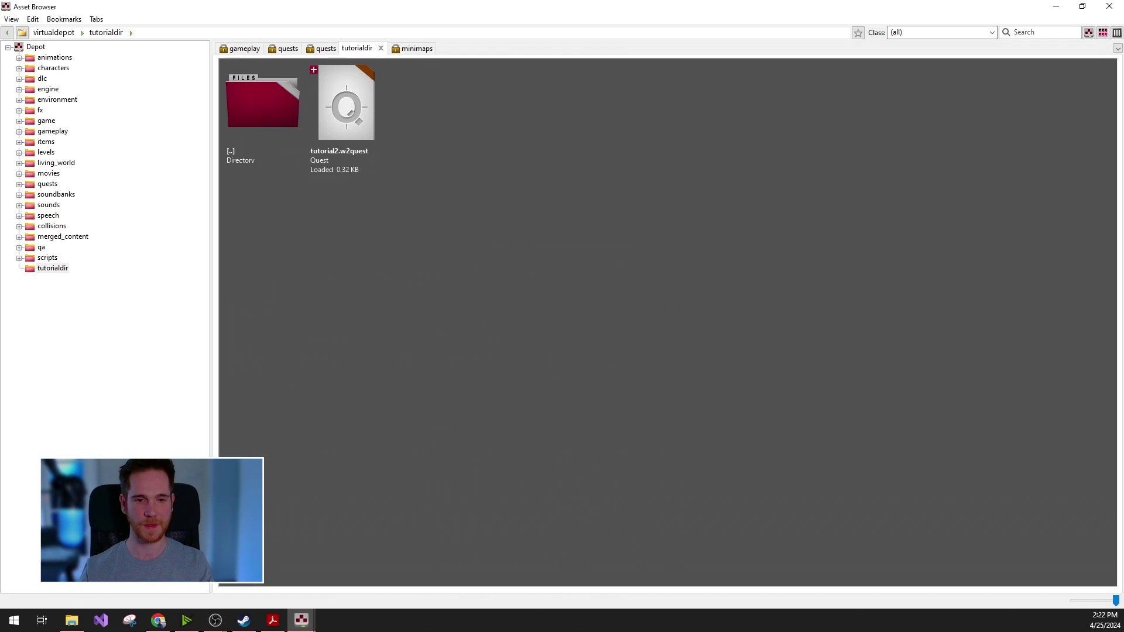
# - Check the contents of the workspace's tutorialdir folder in File Explorer, and return to the Asset Browser
pyautogui.click(72, 621)
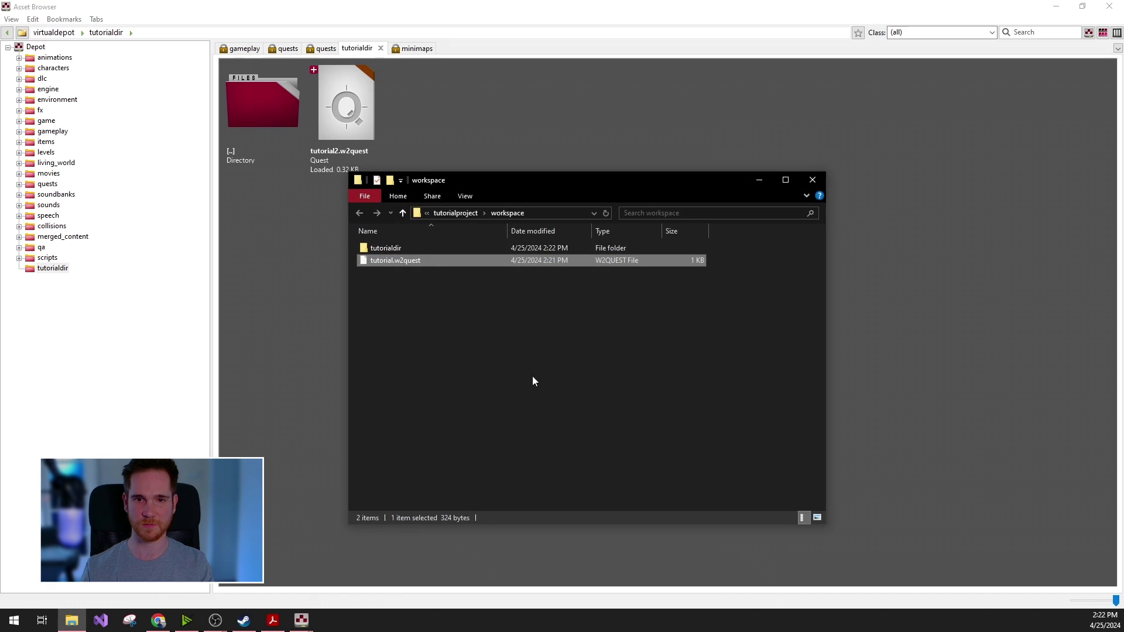
pyautogui.doubleClick(418, 248)
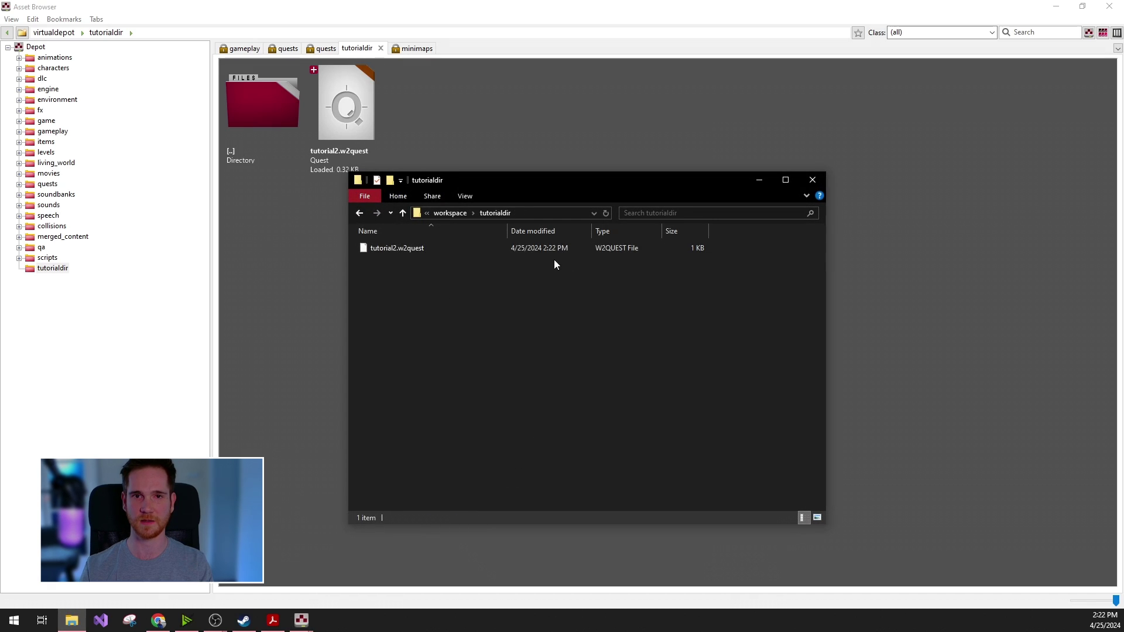
pyautogui.click(462, 130)
# - Look through the depot's root directory in the Asset Browser and reopen the tutorialdir directory
pyautogui.doubleClick(275, 94)
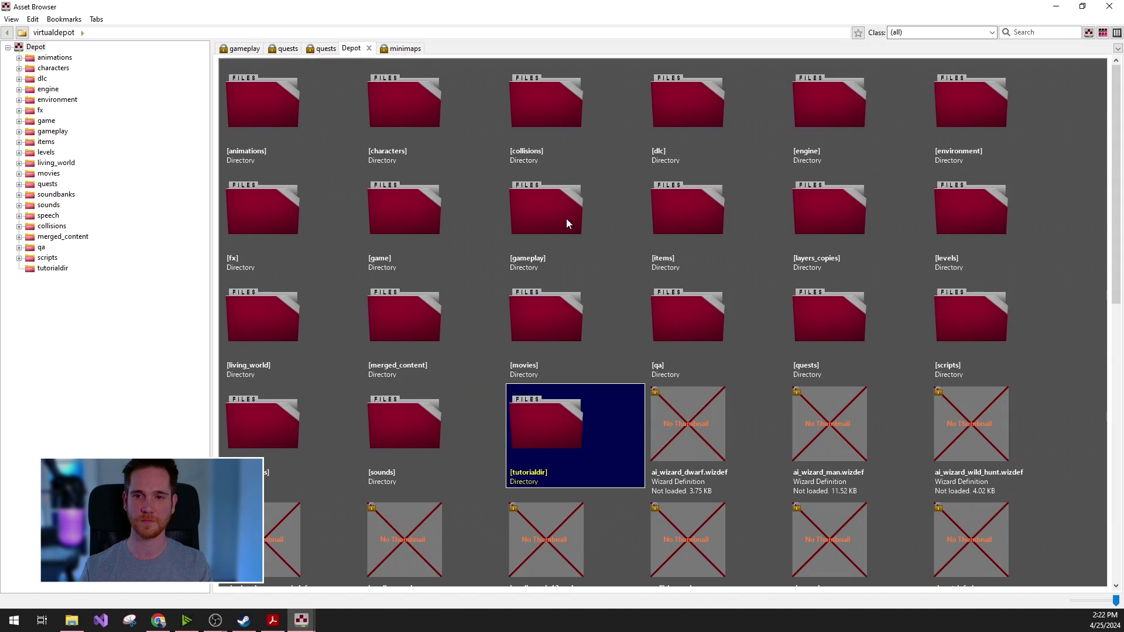
pyautogui.scroll(-2, 997, 395)
pyautogui.scroll(-5, 998, 395)
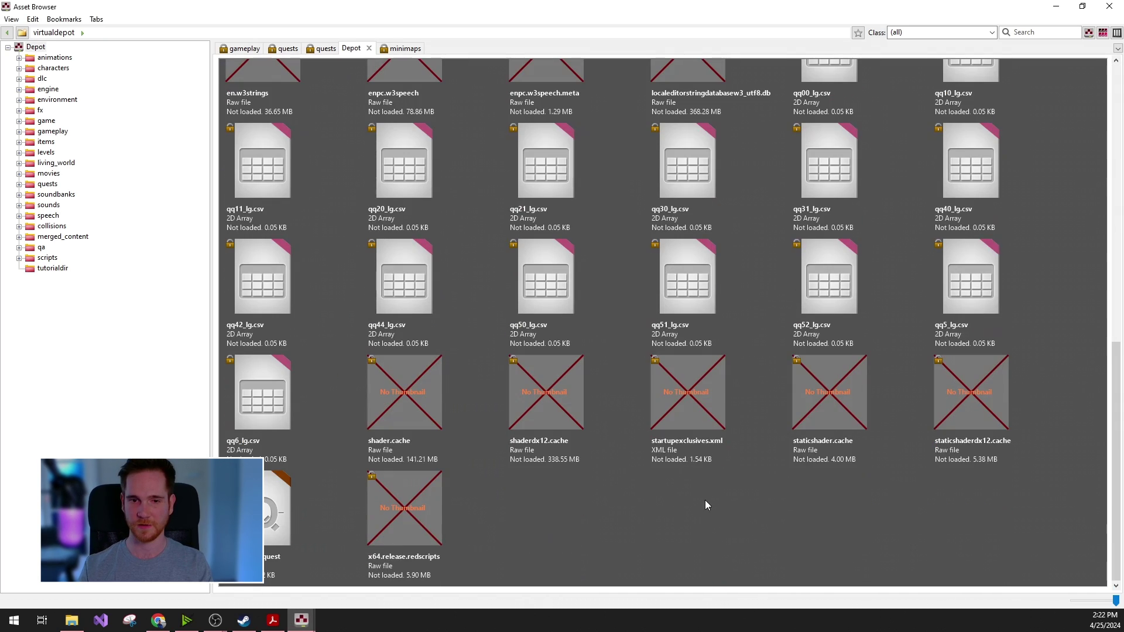
pyautogui.scroll(6, 662, 488)
pyautogui.doubleClick(555, 254)
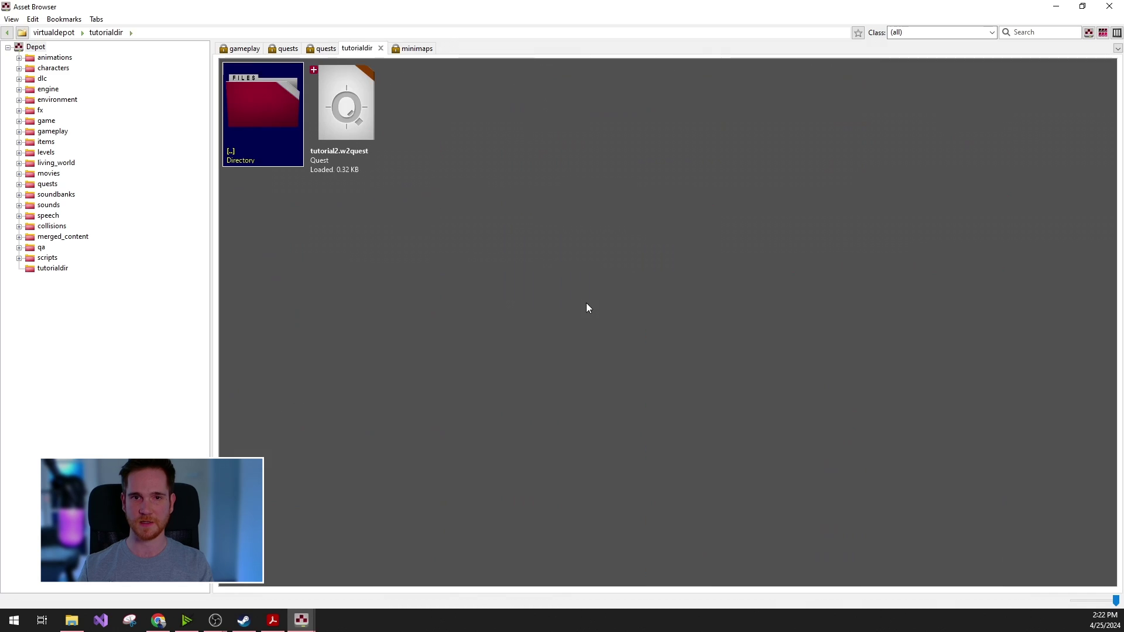
# - Start a 2D Texture import into the tutorialdir directory, using brick_rounded_mixed.dds from the tutorialassets folder on drive D
pyautogui.click(499, 233)
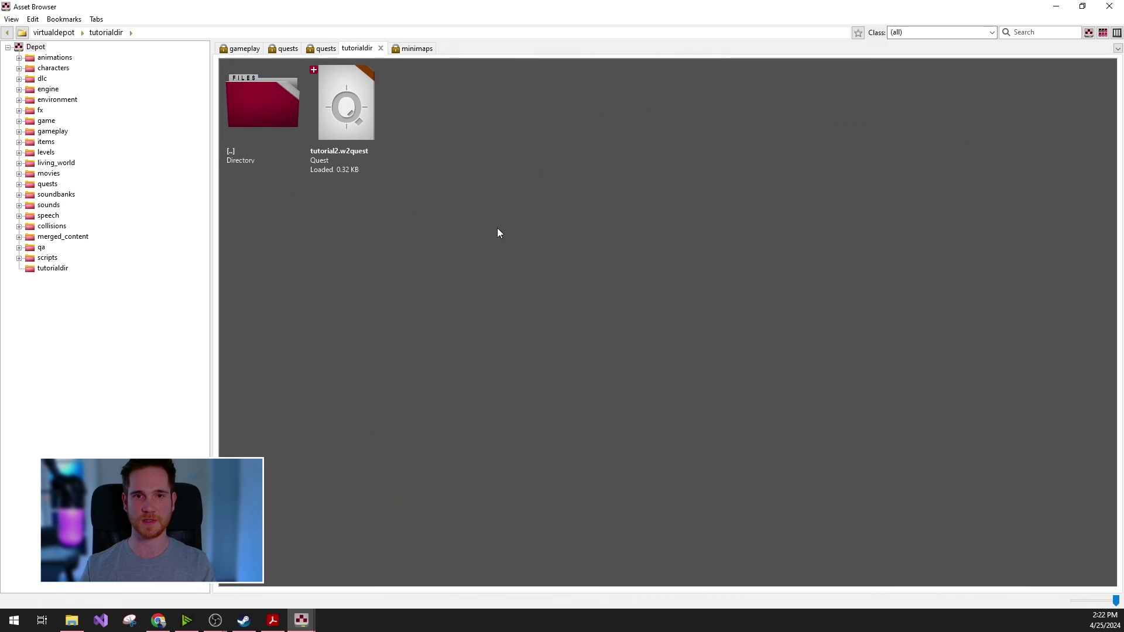
pyautogui.rightClick(515, 133)
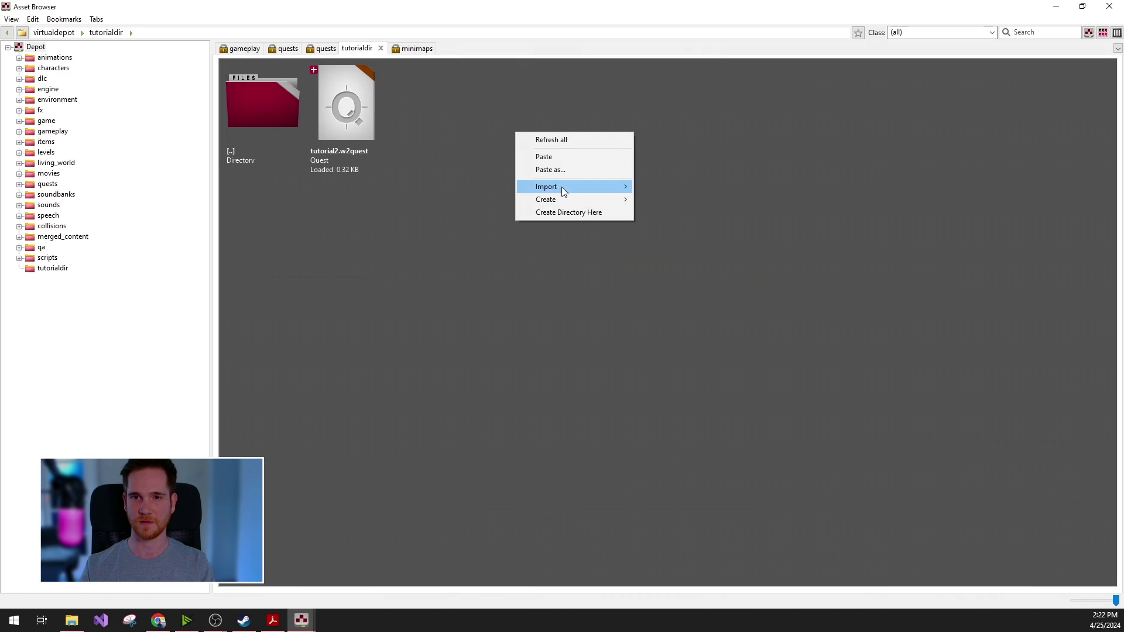
pyautogui.moveTo(572, 192)
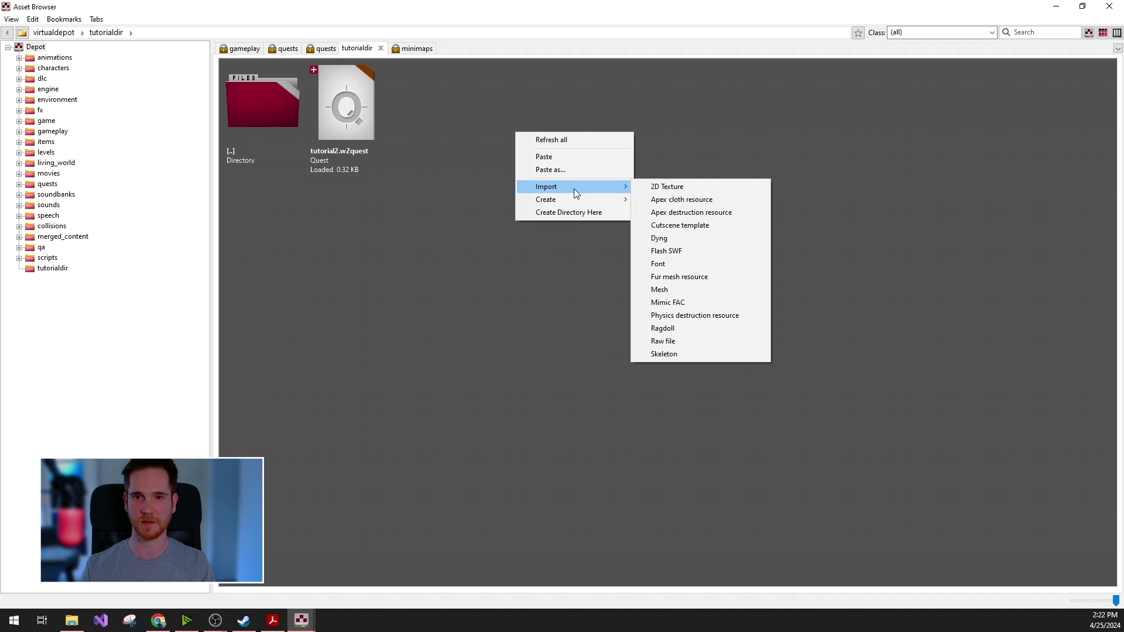
pyautogui.click(667, 187)
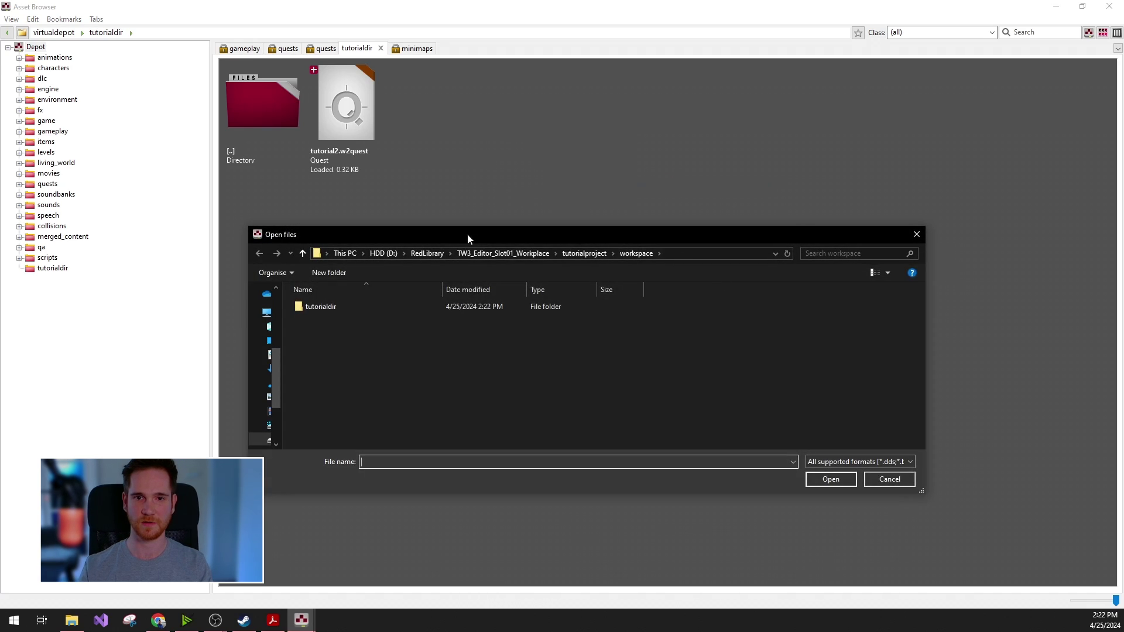
pyautogui.click(381, 255)
pyautogui.doubleClick(366, 403)
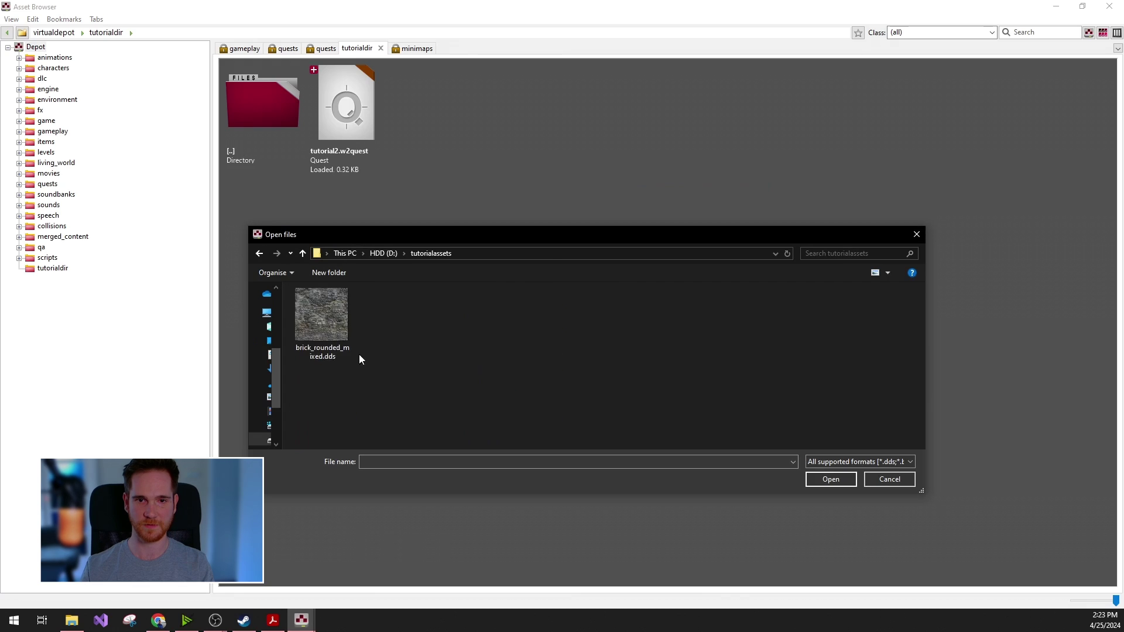
pyautogui.click(322, 308)
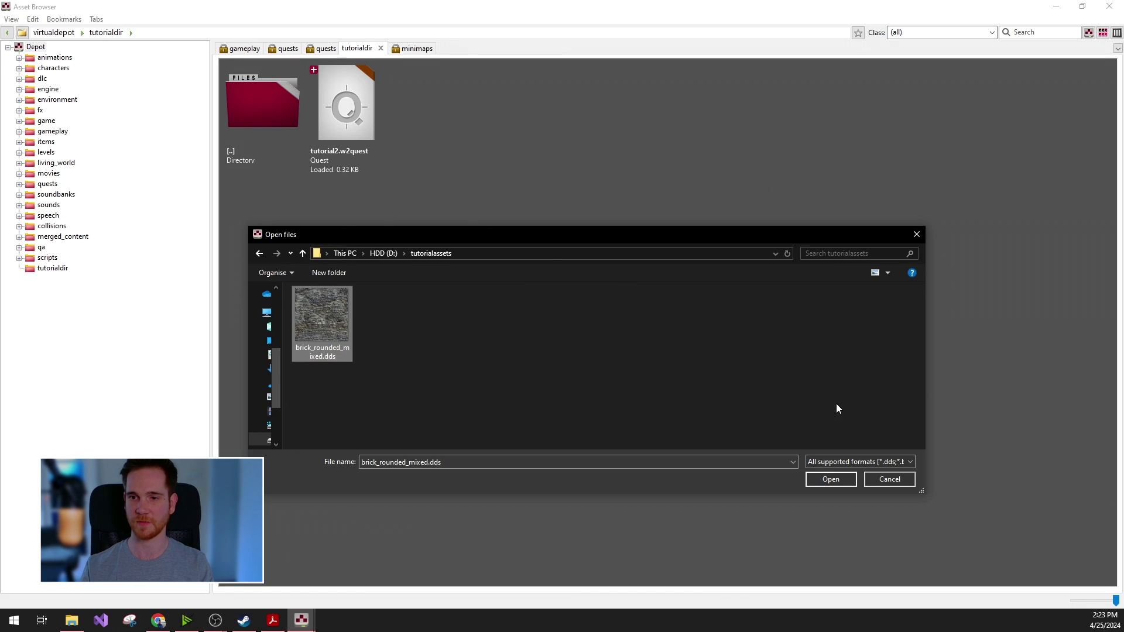
pyautogui.click(831, 479)
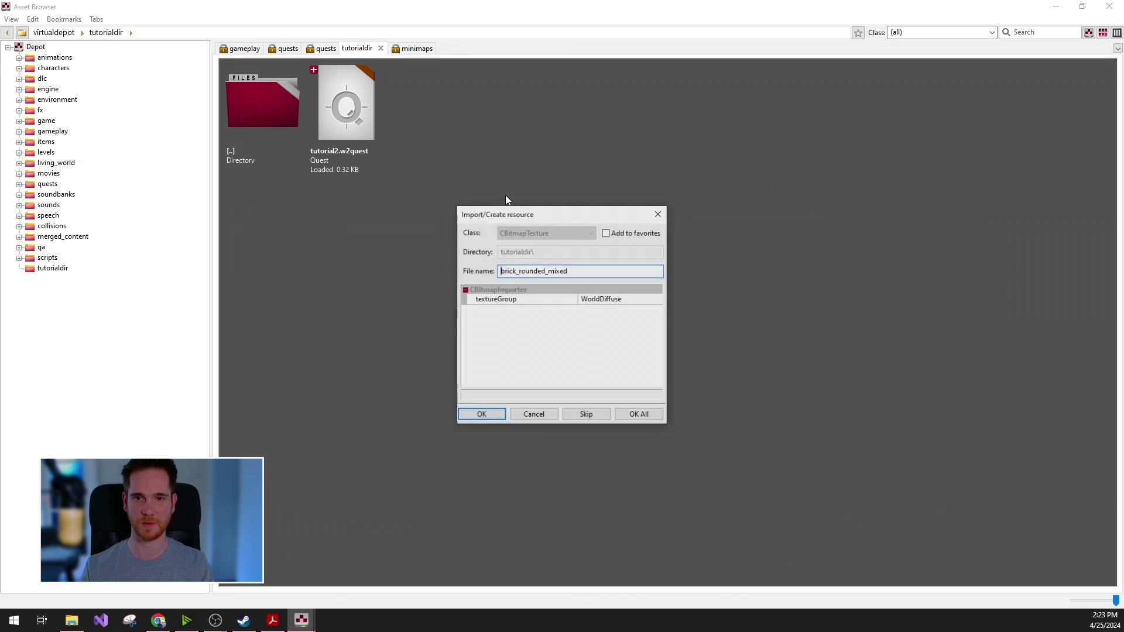
# - Name the imported texture tutorialtexture and complete the import with the WorldDiffuse texture group
pyautogui.hotkey('ctrl', 'a')
pyautogui.write('tutoria')
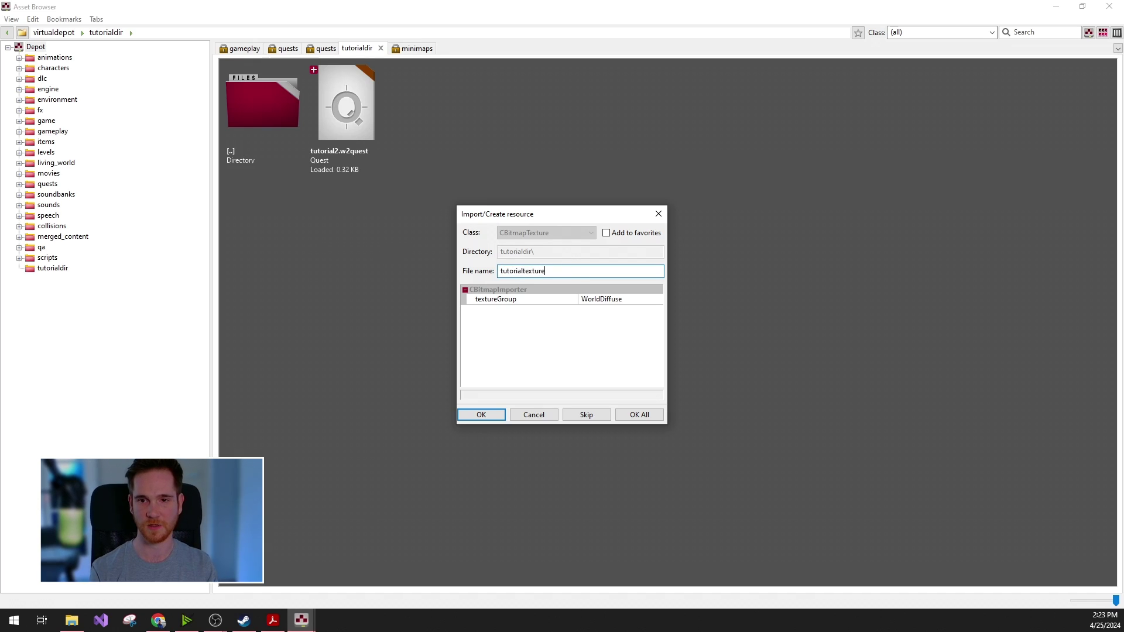
pyautogui.write('ltexture')
pyautogui.click(653, 418)
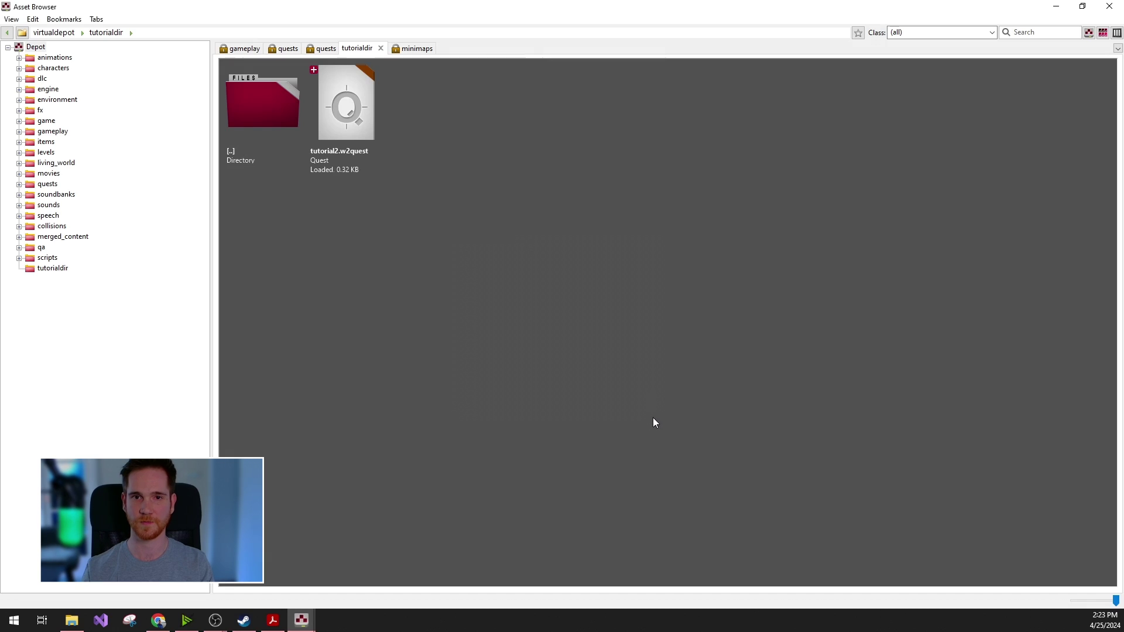
# - Check the imported texture's file in the workspace's tutorialdir folder in File Explorer, and return to the Asset Browser
pyautogui.click(423, 123)
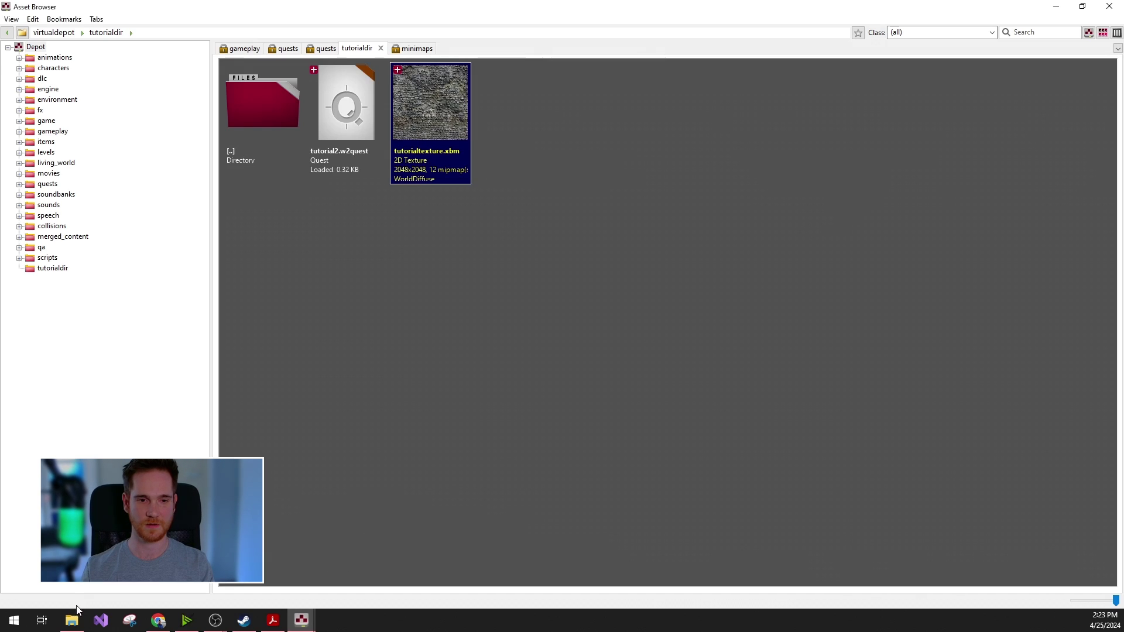
pyautogui.click(72, 619)
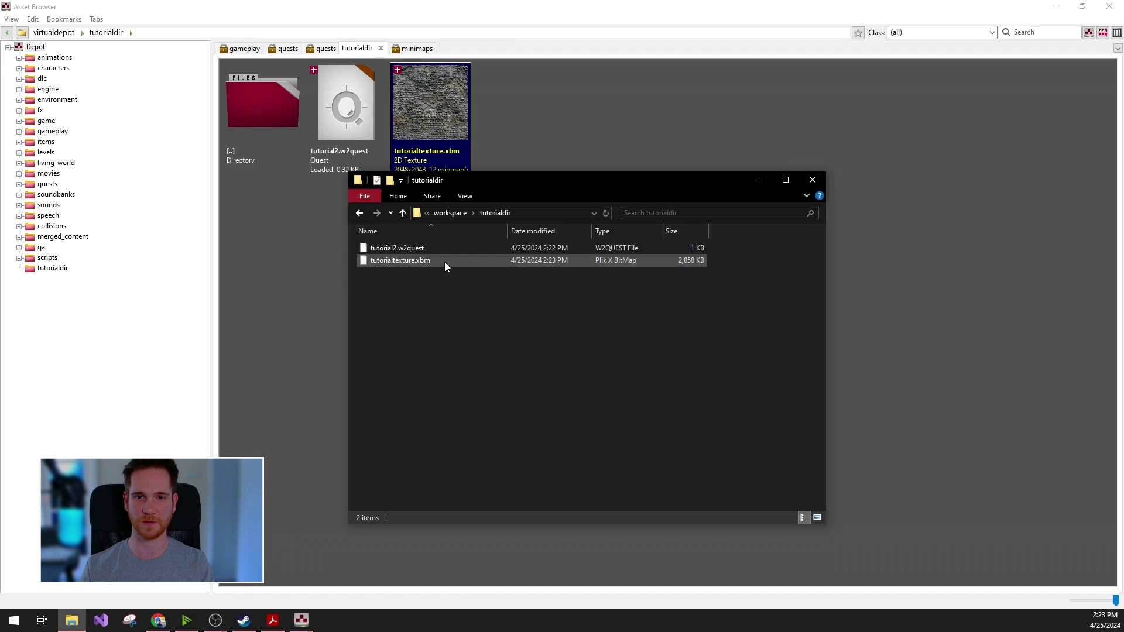
pyautogui.click(758, 180)
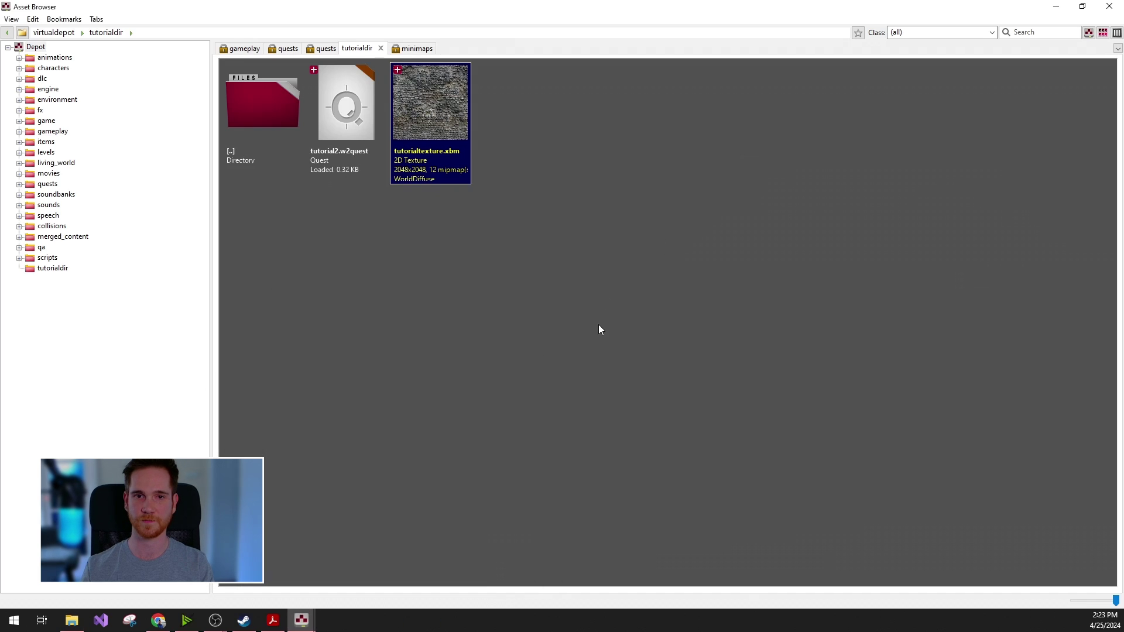
# - Go up to the depot's root directory and check out ai_wizard_dwarf.wizdef
pyautogui.doubleClick(264, 111)
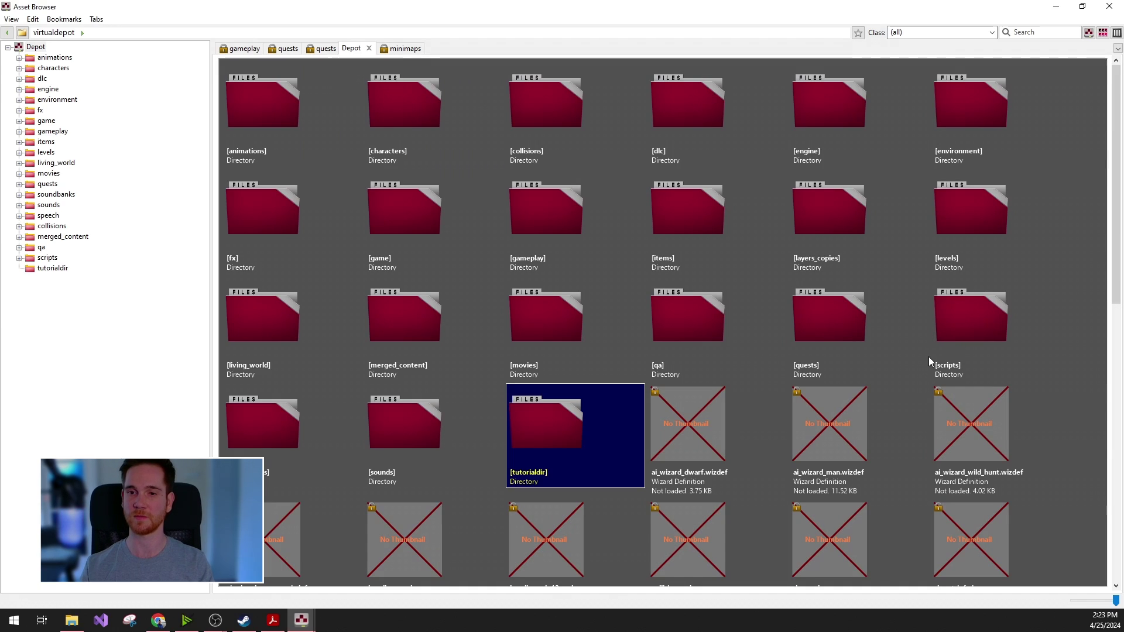
pyautogui.scroll(-1, 1074, 389)
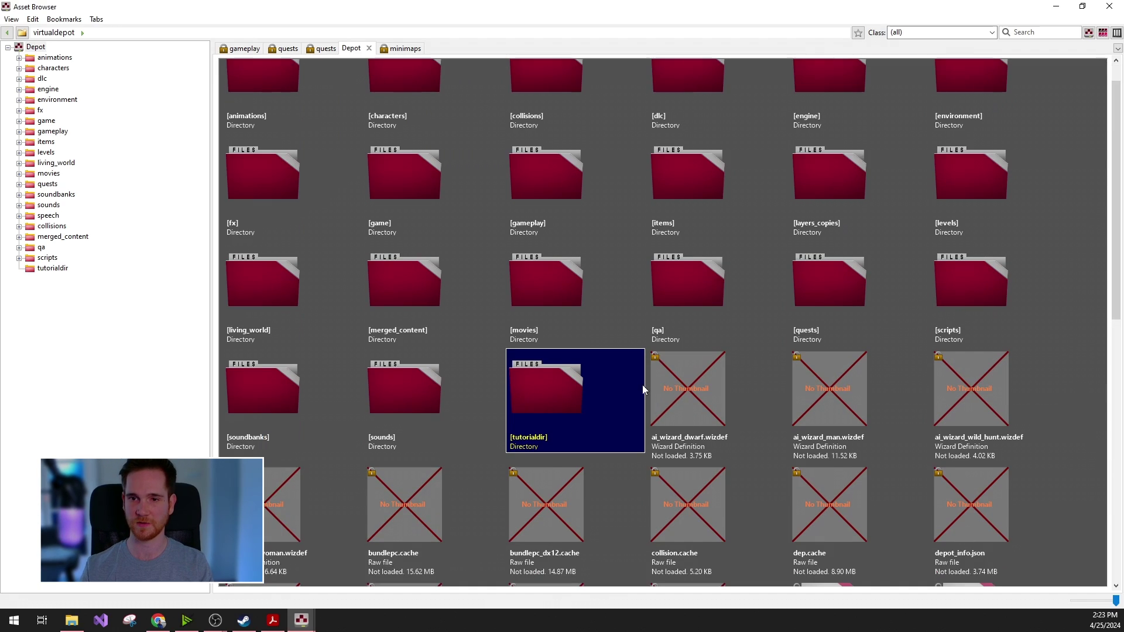
pyautogui.rightClick(675, 375)
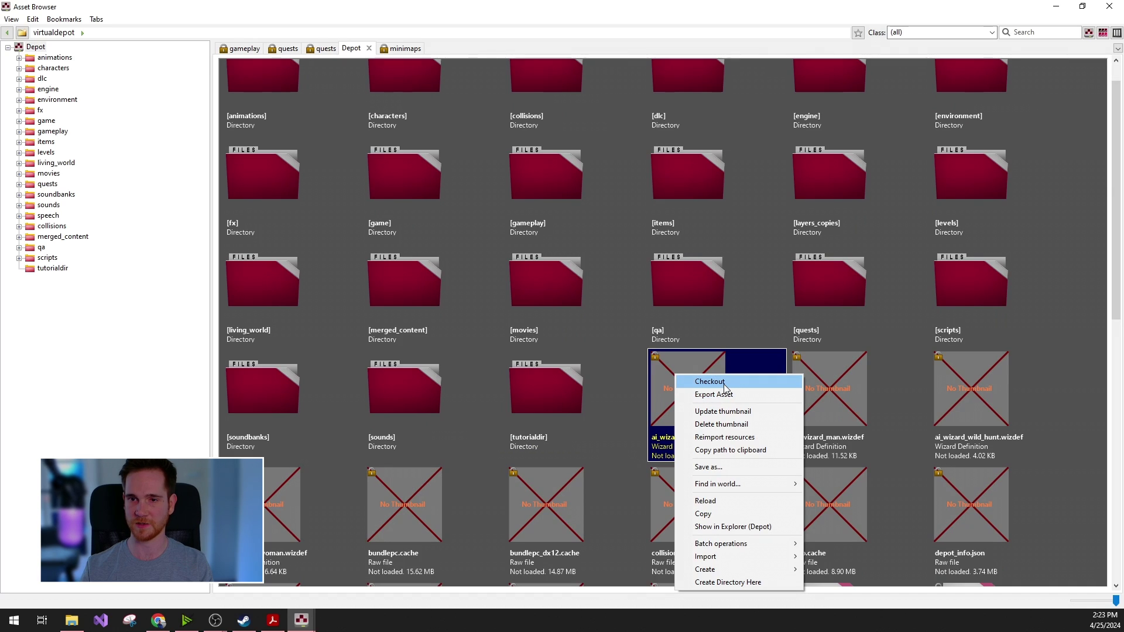
pyautogui.click(724, 386)
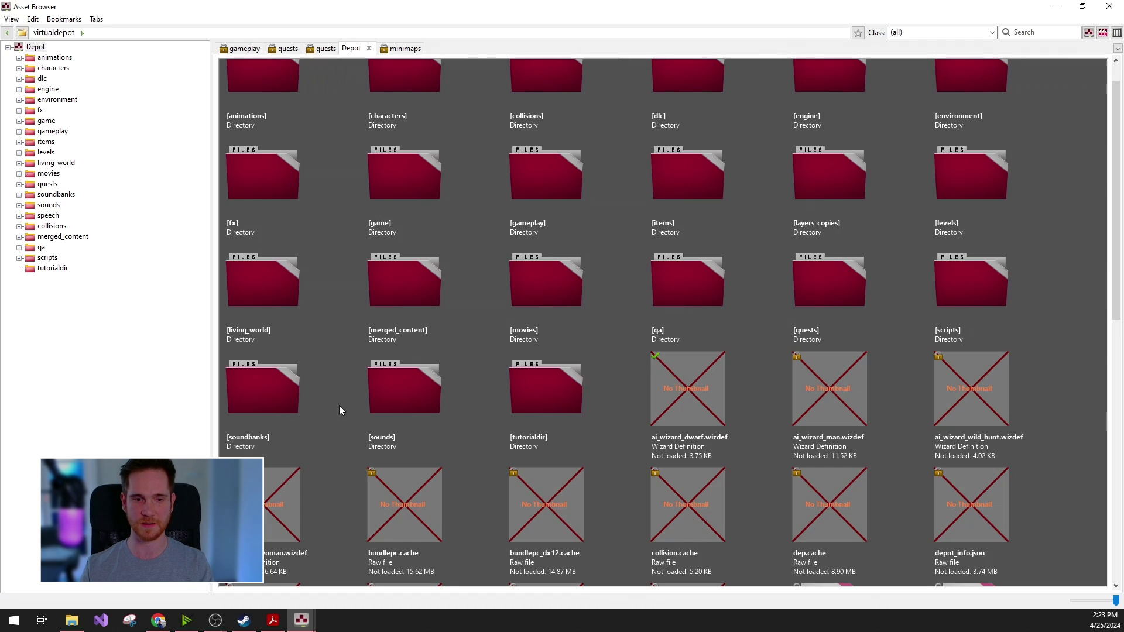
# - Look for ai_wizard_dwarf.wizdef in the workspace folder in File Explorer, and compare the files' status markers in the Asset Browser's depot root
pyautogui.click(71, 620)
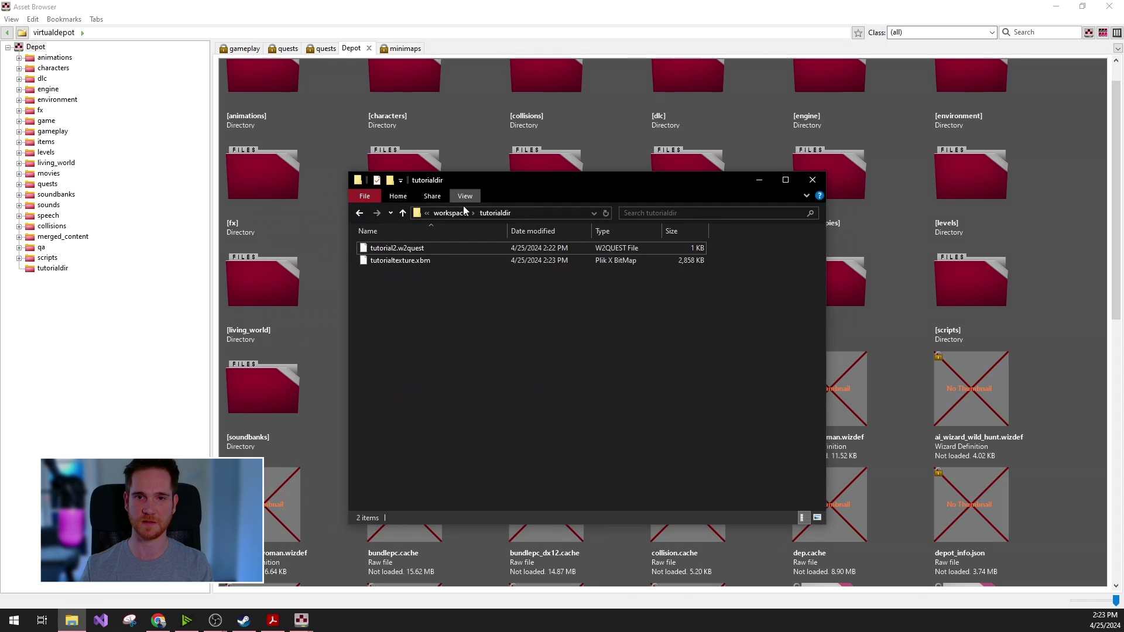
pyautogui.click(399, 261)
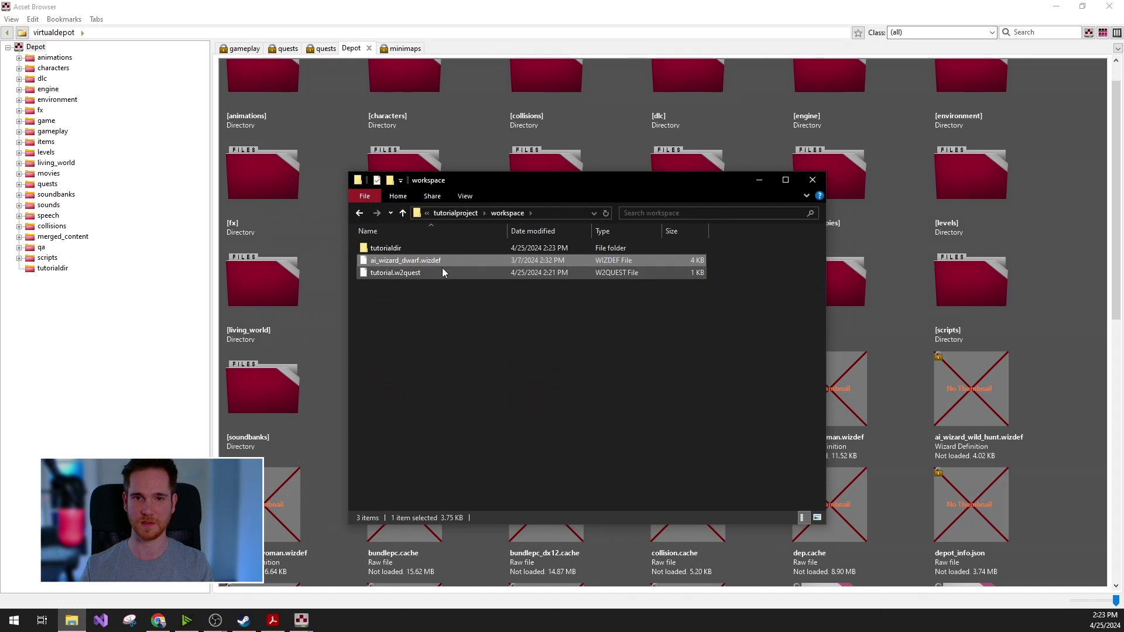
pyautogui.click(302, 620)
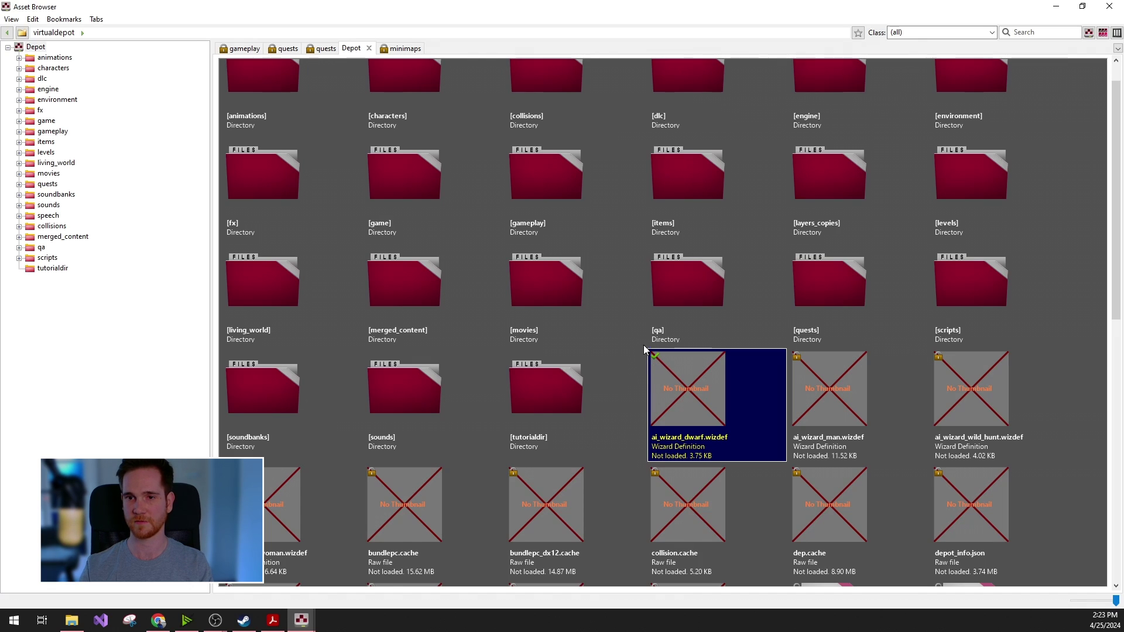
pyautogui.scroll(-10, 684, 367)
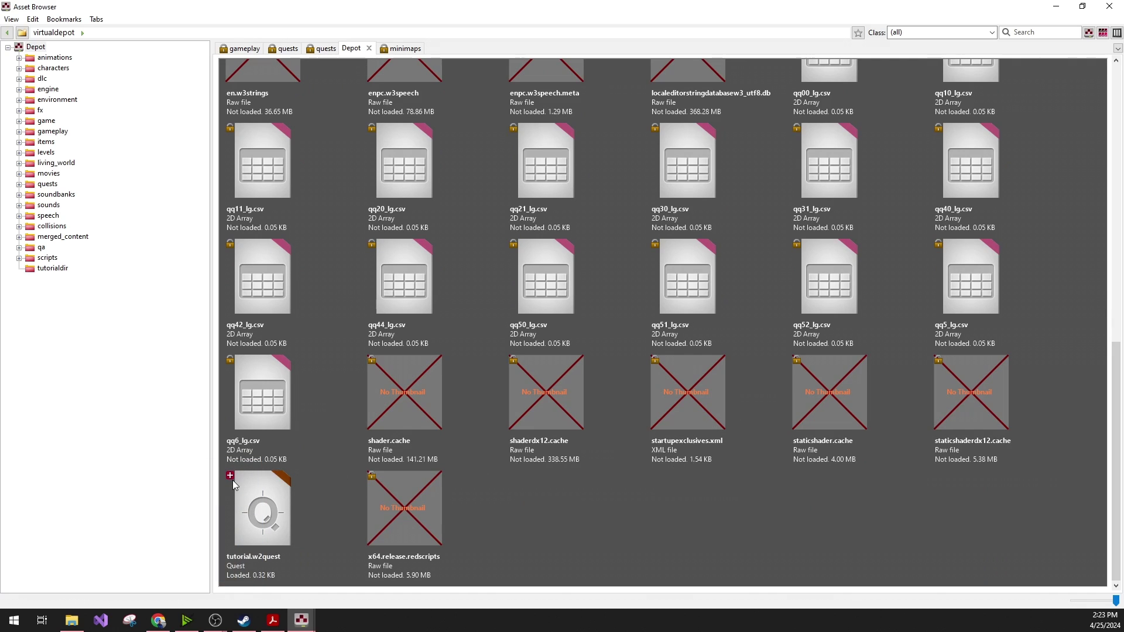
pyautogui.scroll(6, 802, 505)
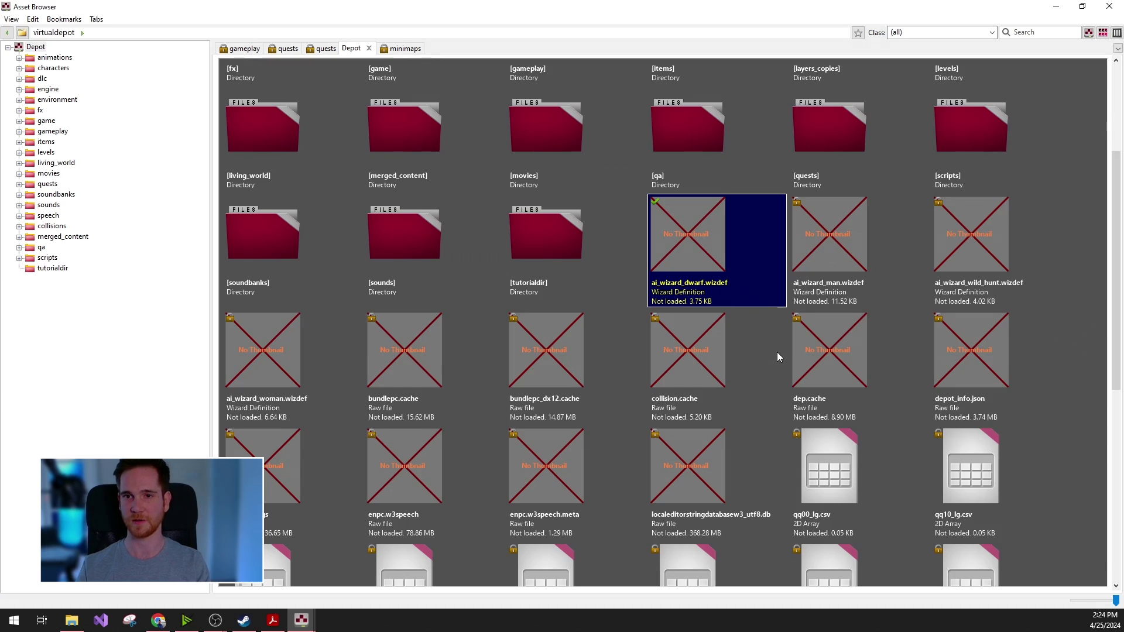
# - Revert ai_wizard_dwarf.wizdef in the depot's root, discarding its changes
pyautogui.rightClick(676, 245)
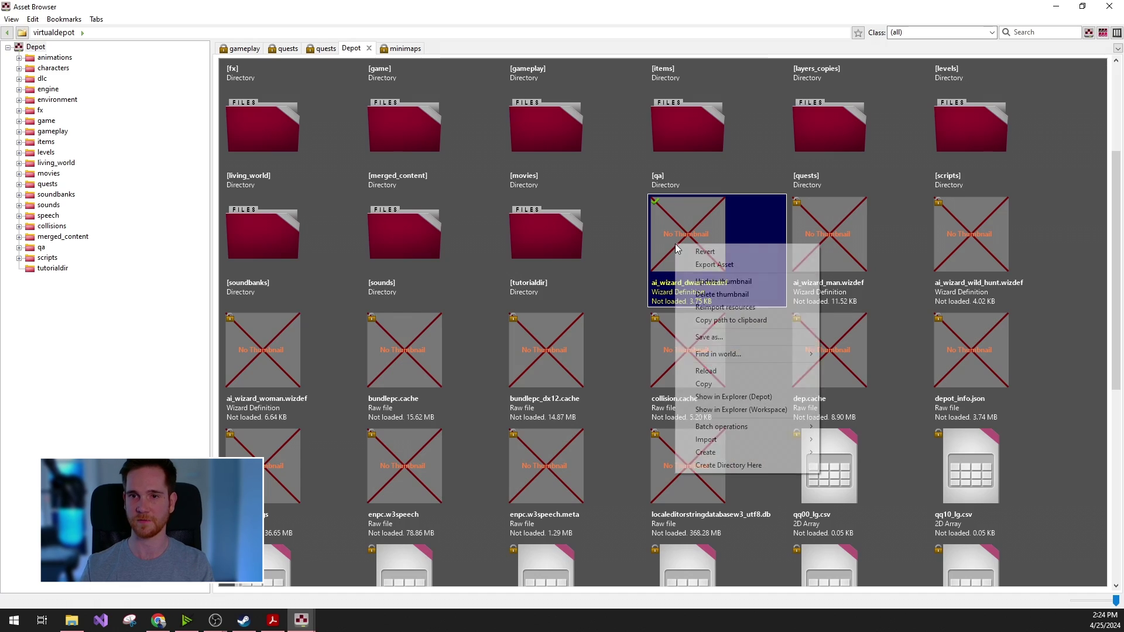
pyautogui.click(706, 252)
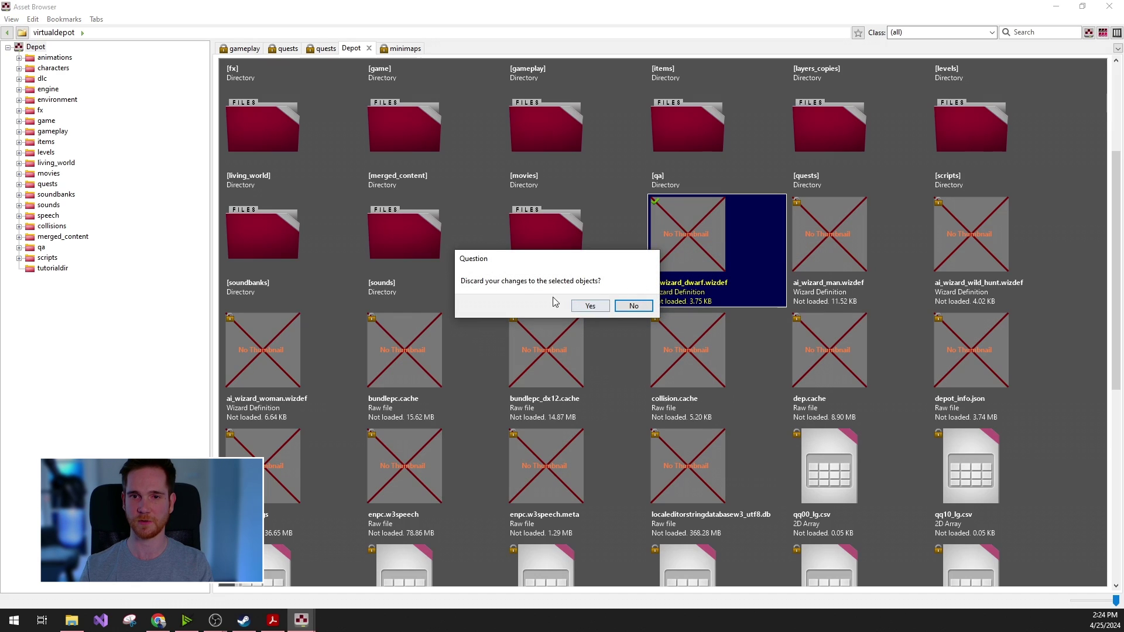
pyautogui.click(588, 307)
pyautogui.scroll(-1, 627, 265)
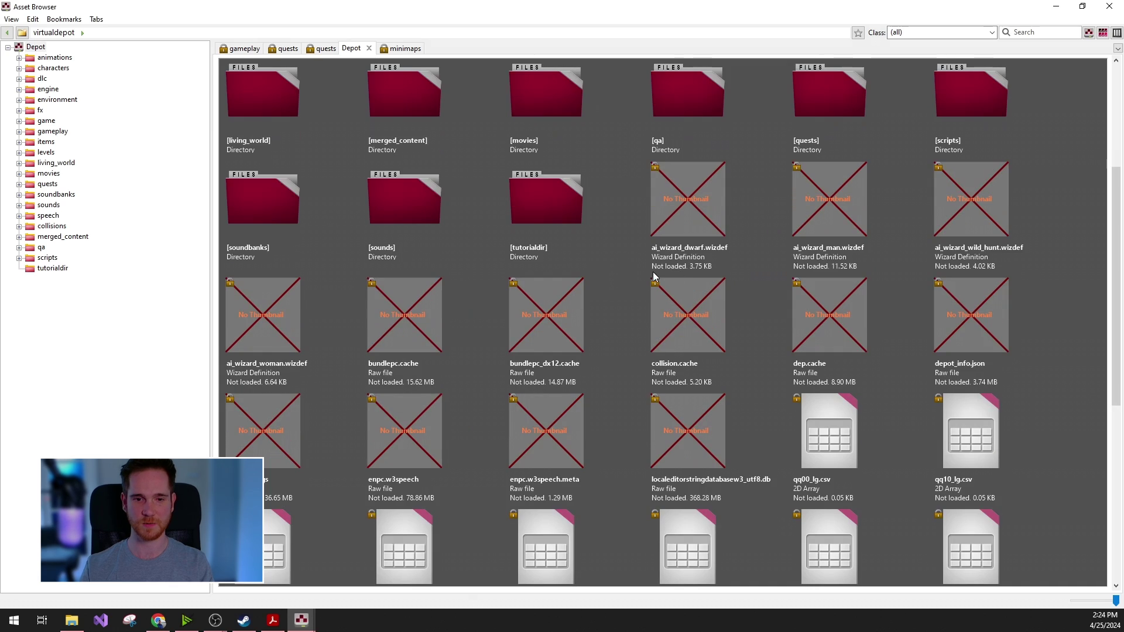
# - Inspect the workspace folder in File Explorer after reverting the wizard definition, and return to the Asset Browser
pyautogui.click(73, 623)
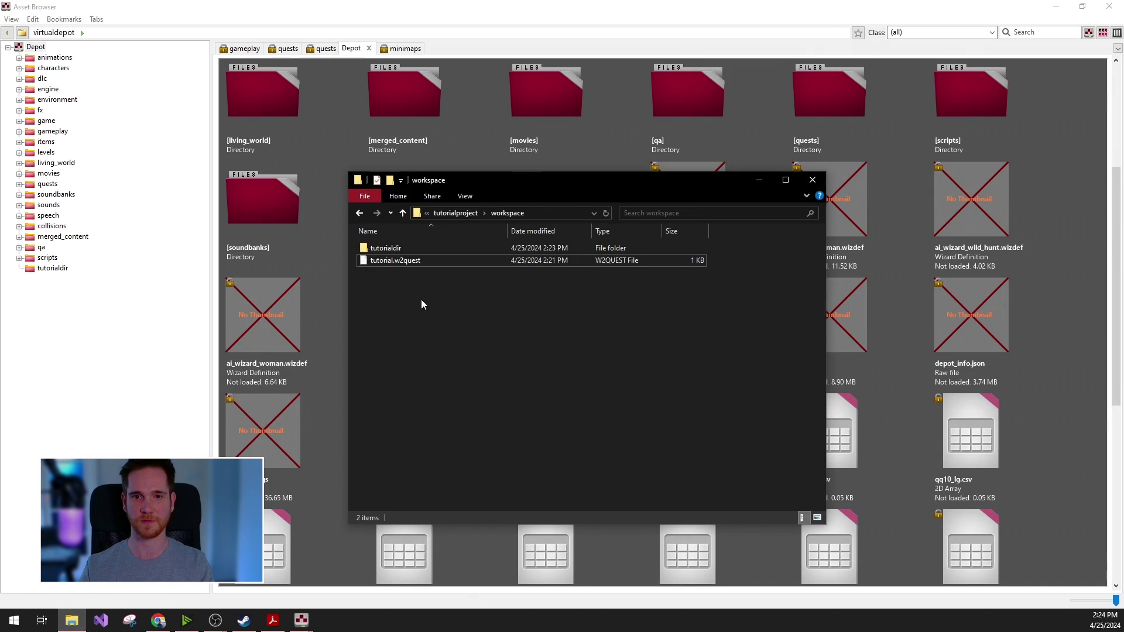
pyautogui.click(402, 260)
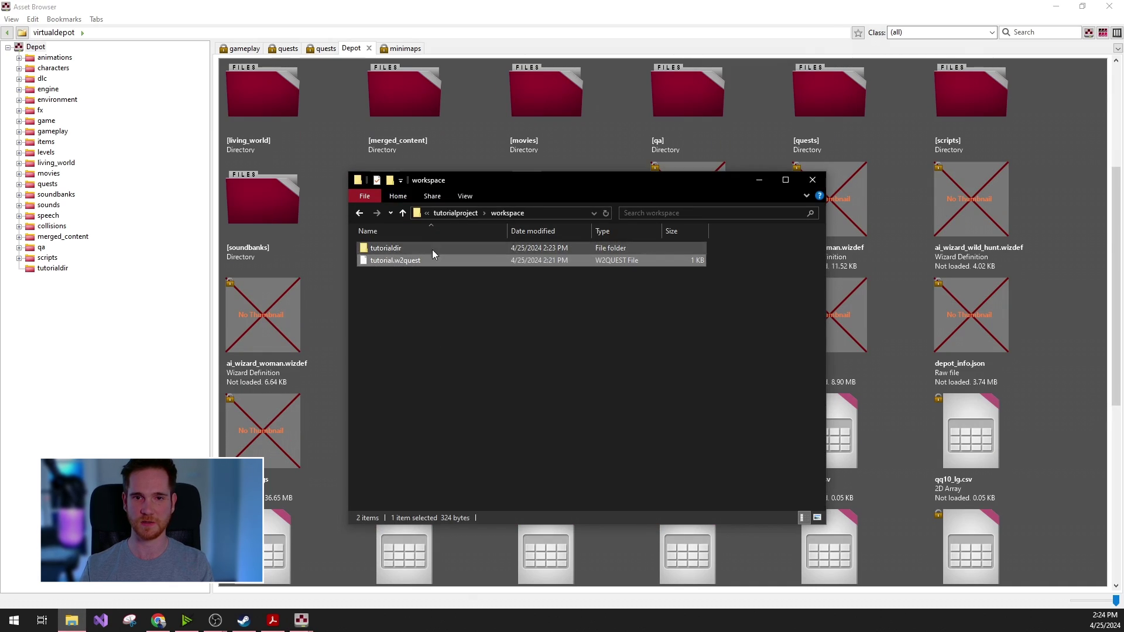
pyautogui.click(765, 185)
# - Revert tutorial.w2quest in the depot's root, discarding its changes
pyautogui.scroll(-10, 781, 266)
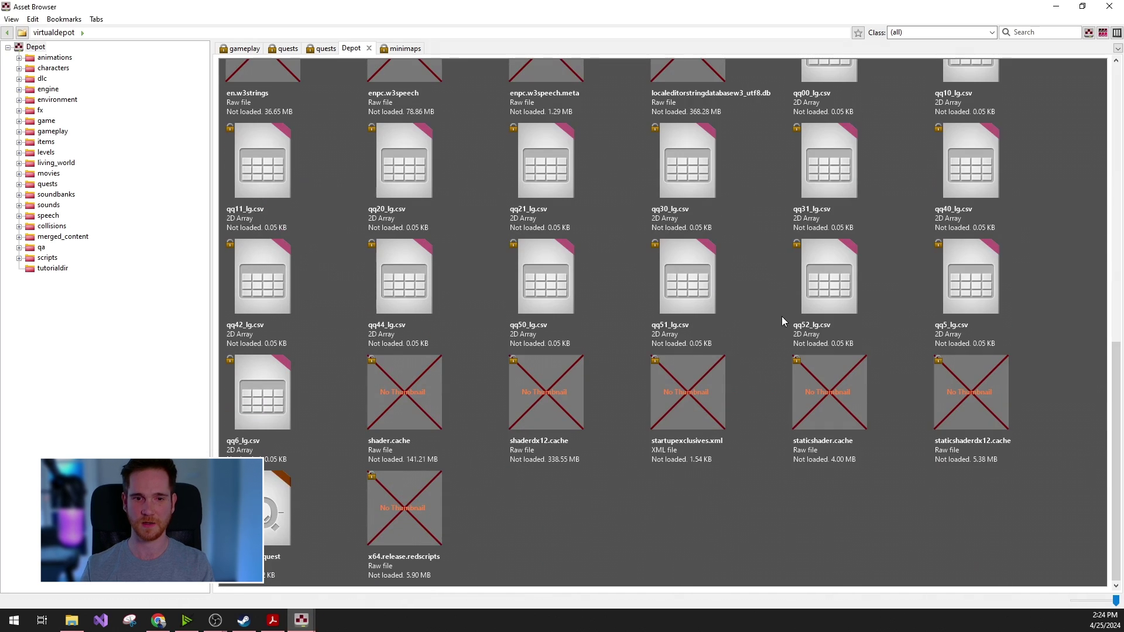
pyautogui.click(266, 499)
pyautogui.rightClick(267, 499)
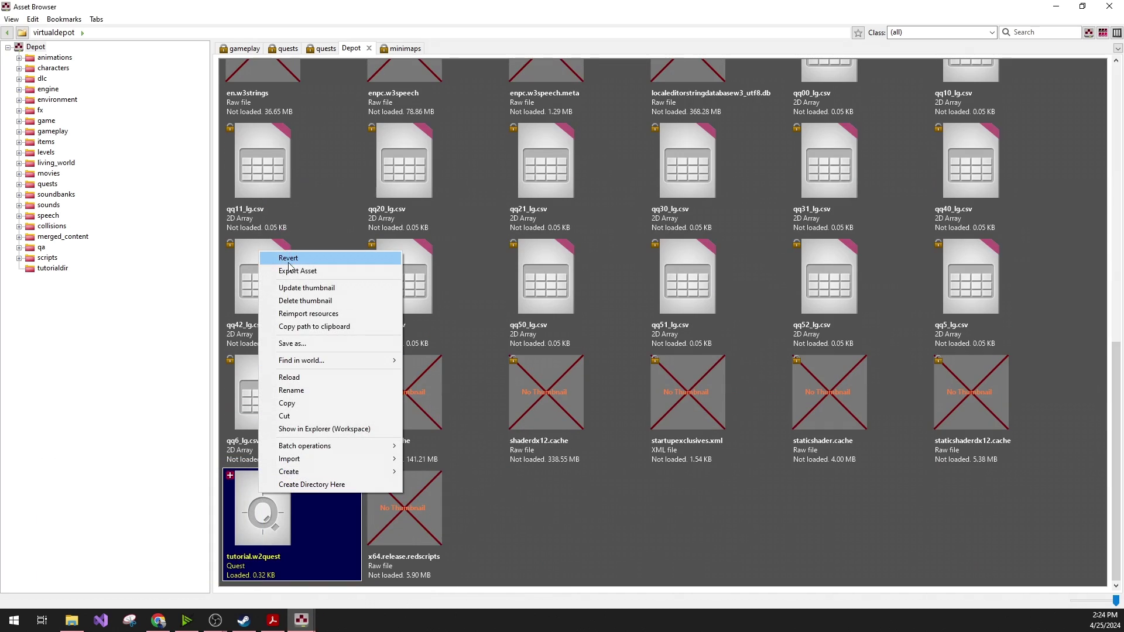
pyautogui.click(299, 273)
pyautogui.click(656, 256)
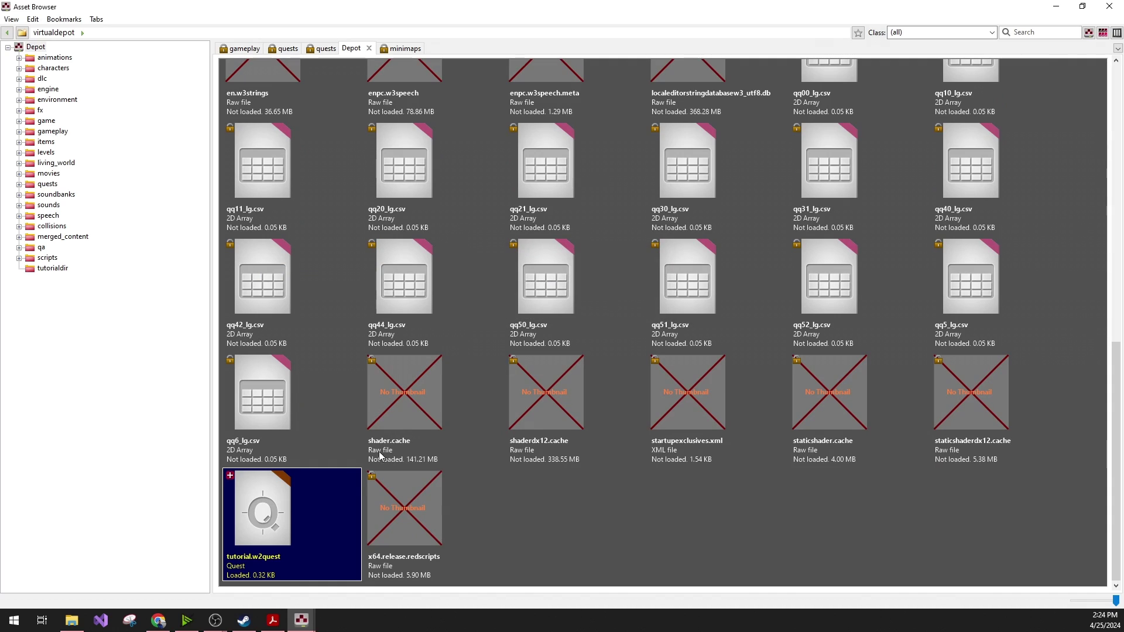
pyautogui.rightClick(296, 481)
pyautogui.click(371, 244)
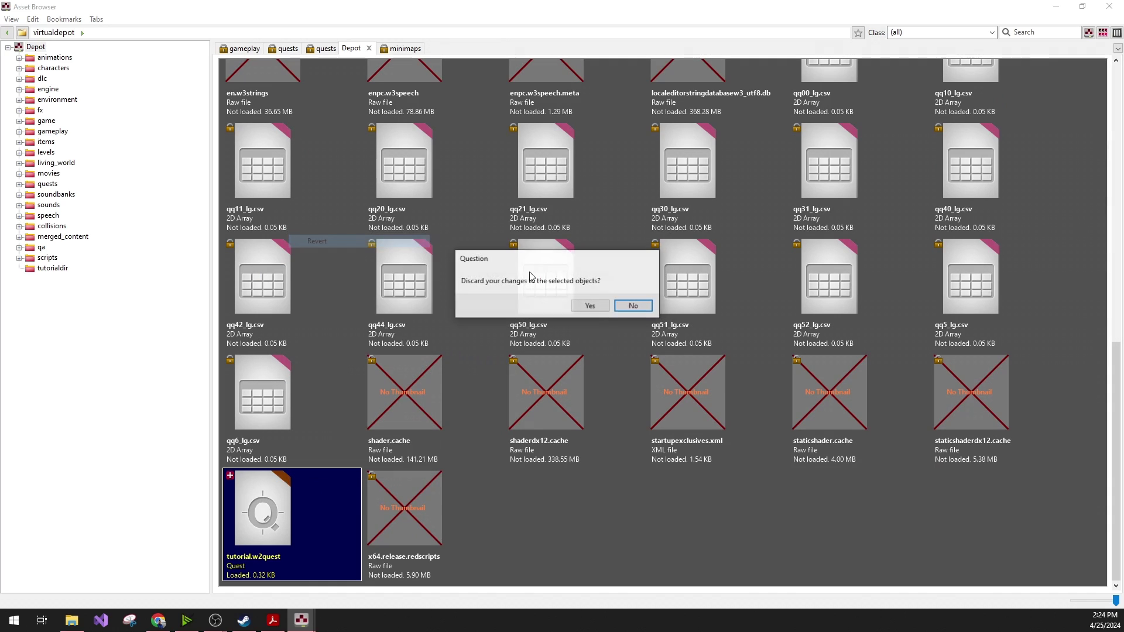
pyautogui.click(593, 305)
# - Check the workspace folder in File Explorer for tutorial.w2quest, and look through the depot's root files in the Asset Browser
pyautogui.click(71, 621)
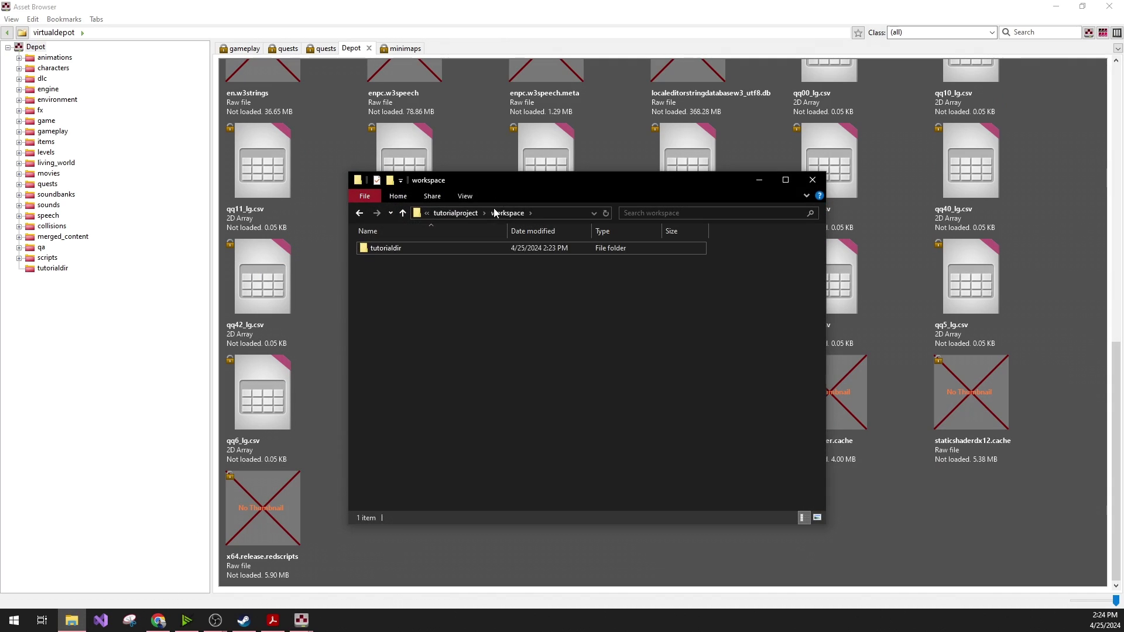
pyautogui.click(690, 5)
pyautogui.scroll(8, 753, 375)
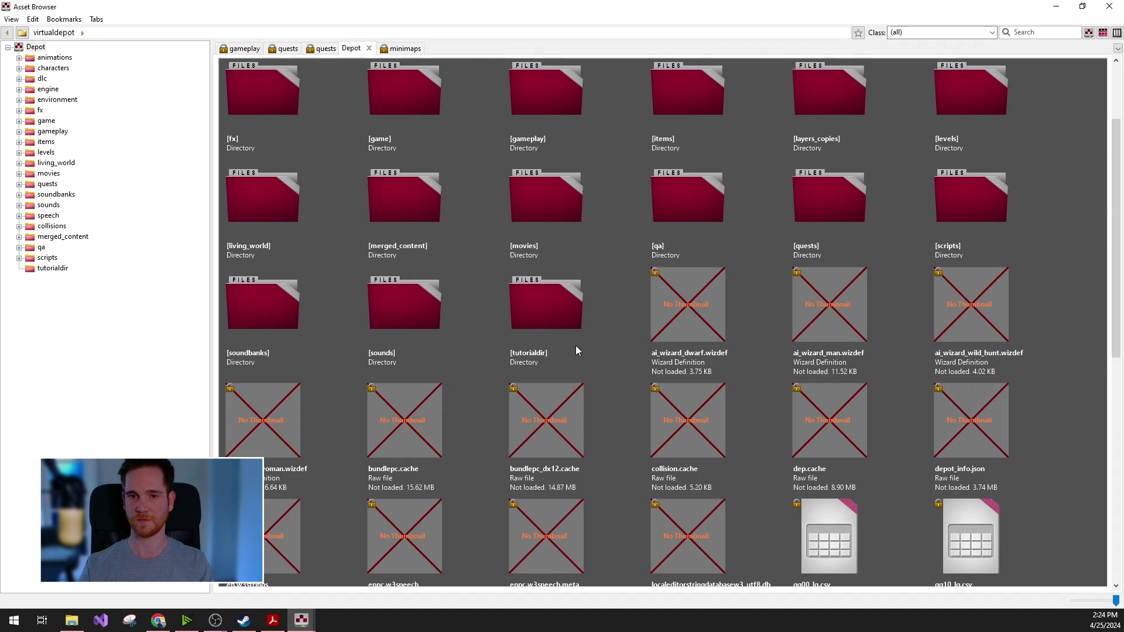
pyautogui.scroll(-1, 591, 344)
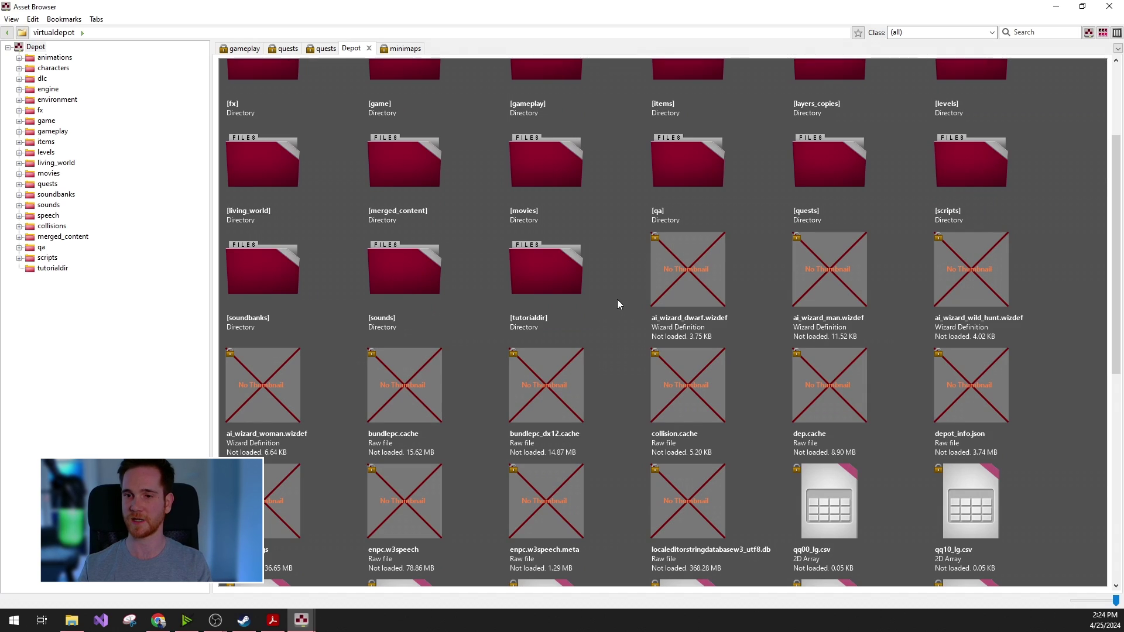
pyautogui.scroll(-12, 618, 304)
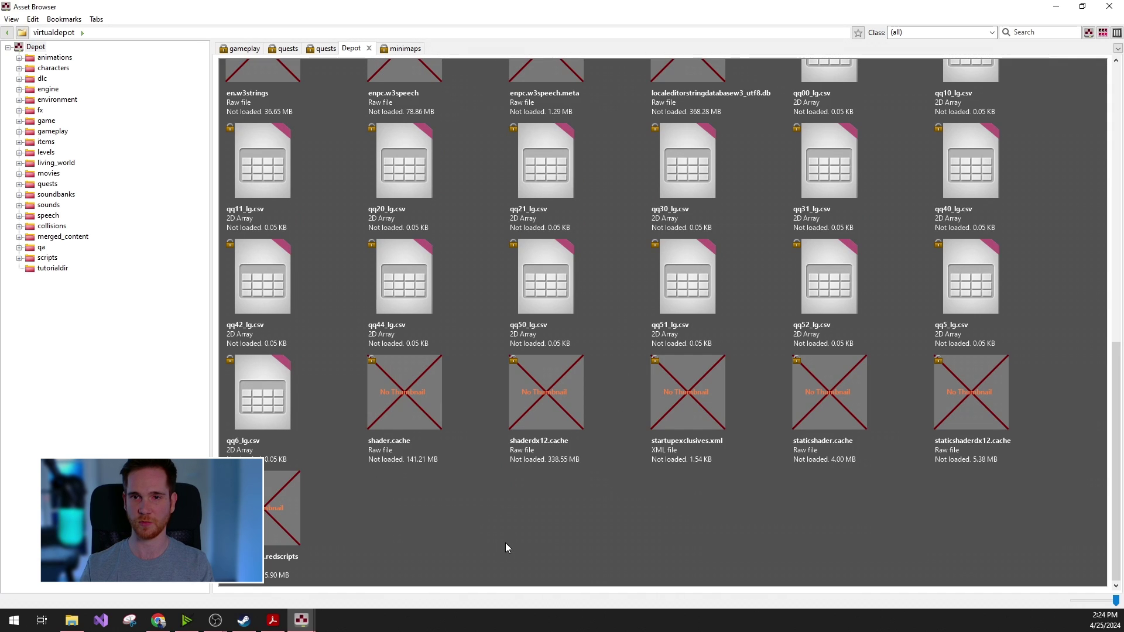
pyautogui.scroll(15, 505, 543)
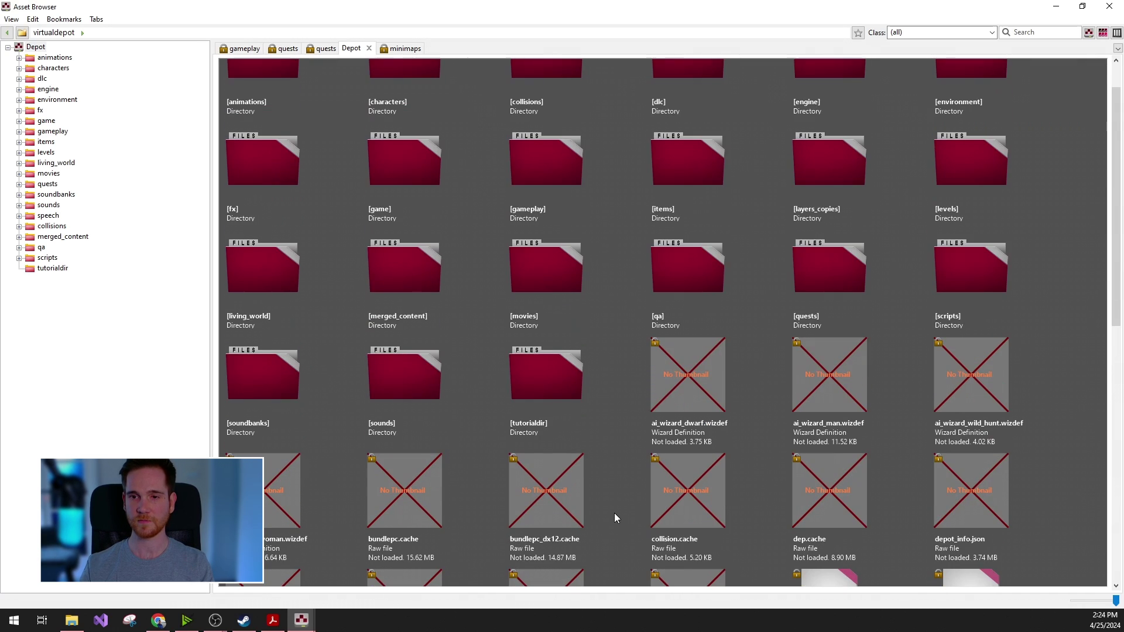
# - Copy ai_wizard_dwarf.wizdef in the depot's root and paste it there as ai_wizard_dwarf_copy
pyautogui.scroll(2, 618, 498)
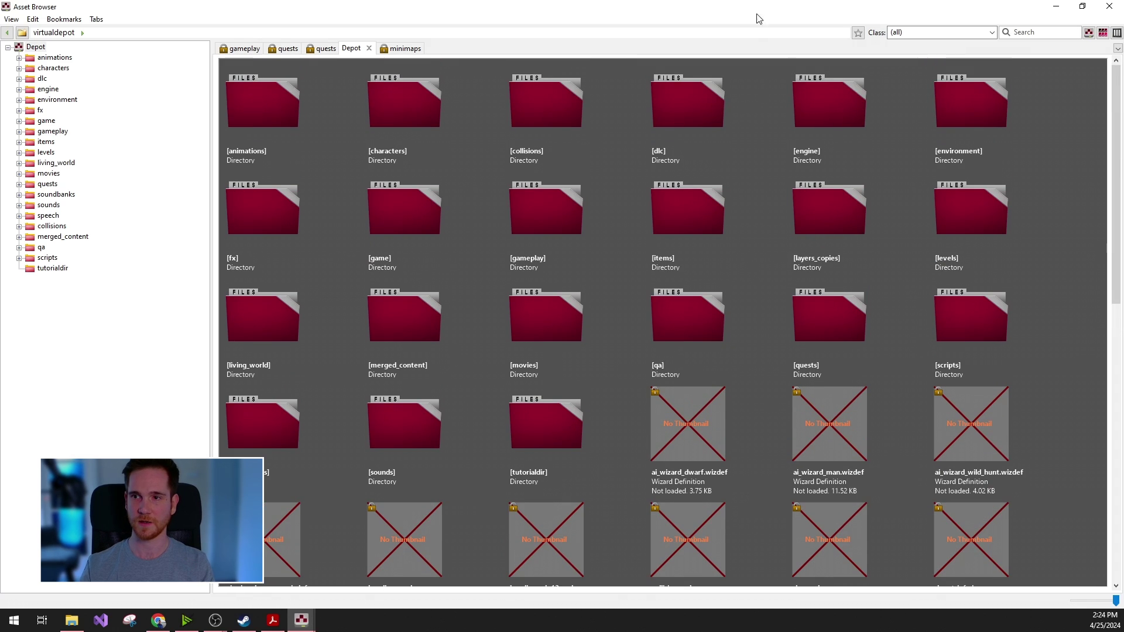
pyautogui.scroll(-15, 1072, 295)
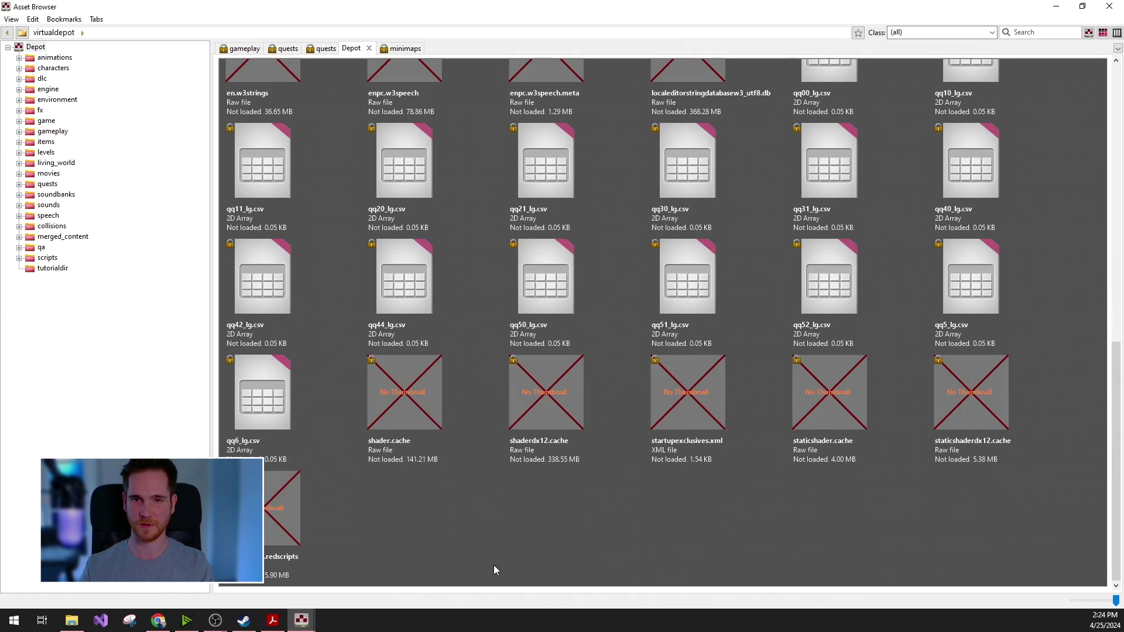
pyautogui.scroll(9, 575, 408)
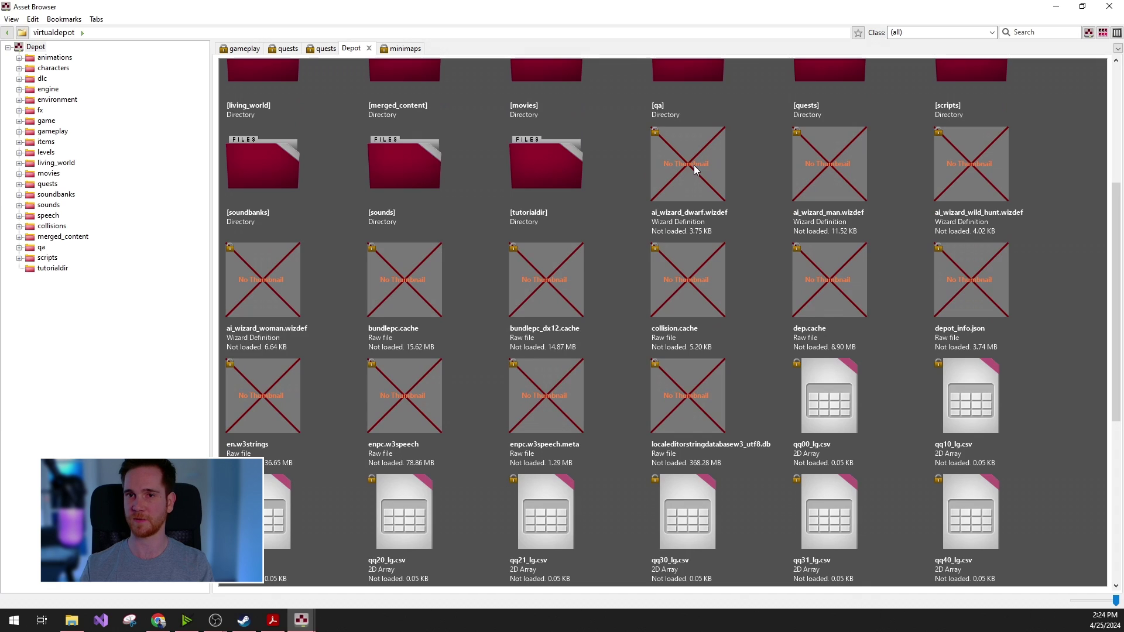
pyautogui.rightClick(694, 166)
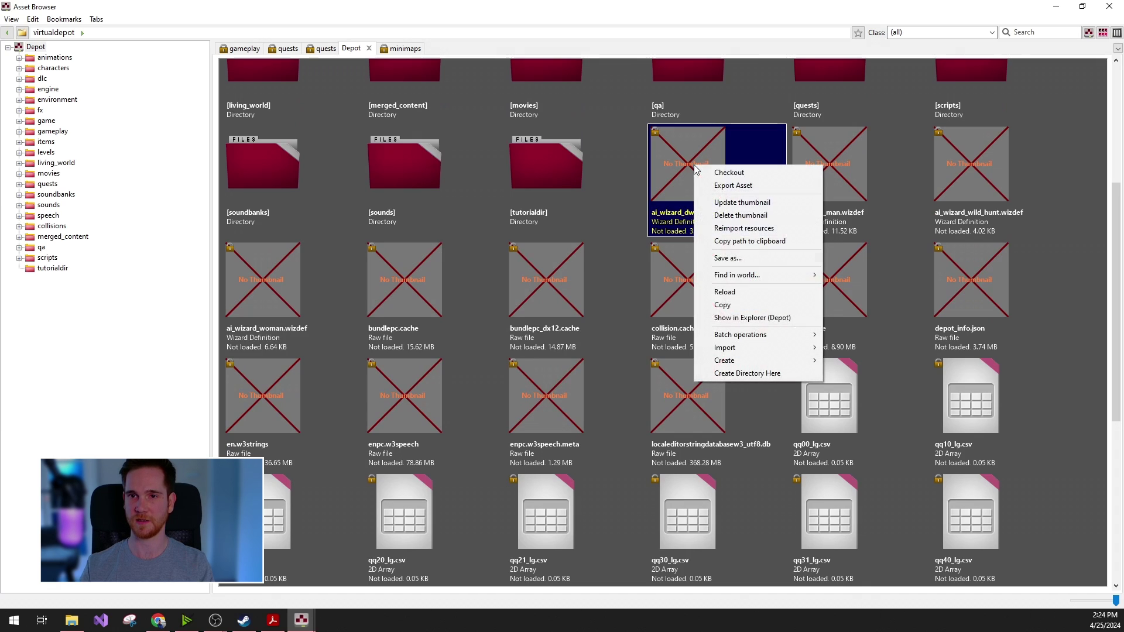
pyautogui.click(720, 305)
pyautogui.click(1096, 311)
pyautogui.scroll(-5, 1086, 335)
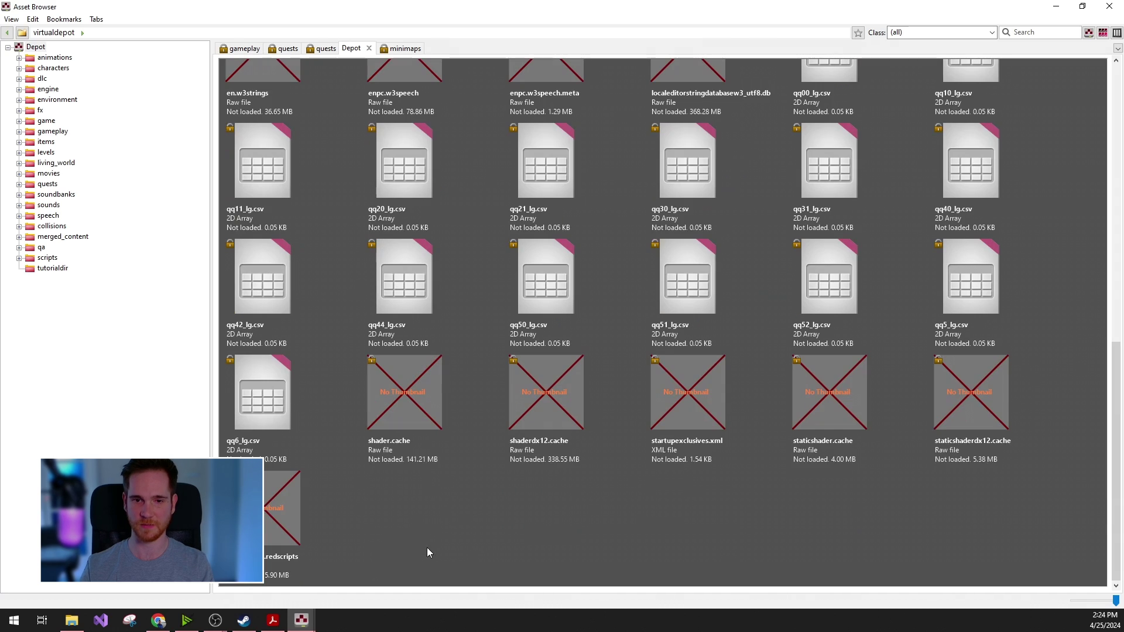
pyautogui.rightClick(435, 541)
pyautogui.click(470, 490)
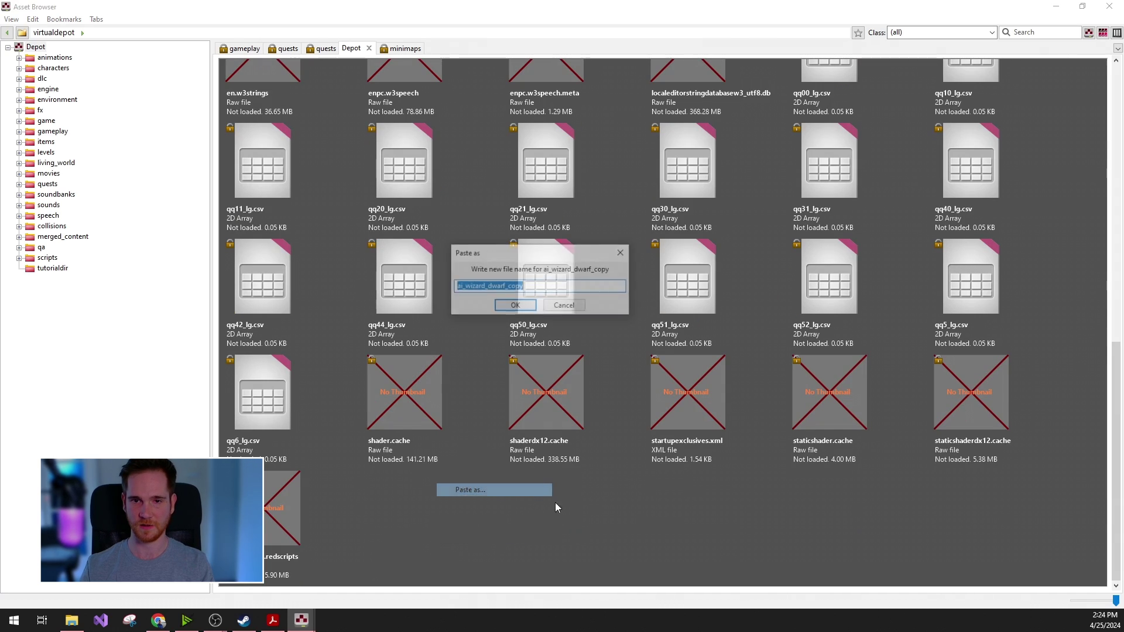
pyautogui.click(521, 306)
pyautogui.scroll(5, 726, 469)
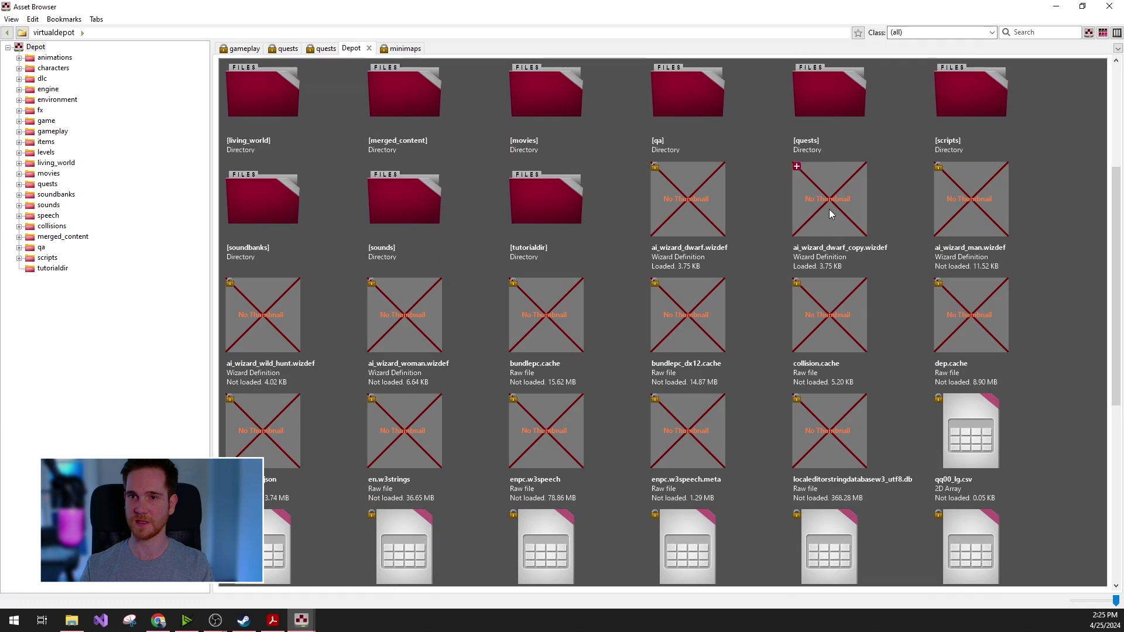
# - Check the workspace folder in File Explorer for ai_wizard_dwarf_copy.wizdef, and return to the Asset Browser
pyautogui.click(829, 209)
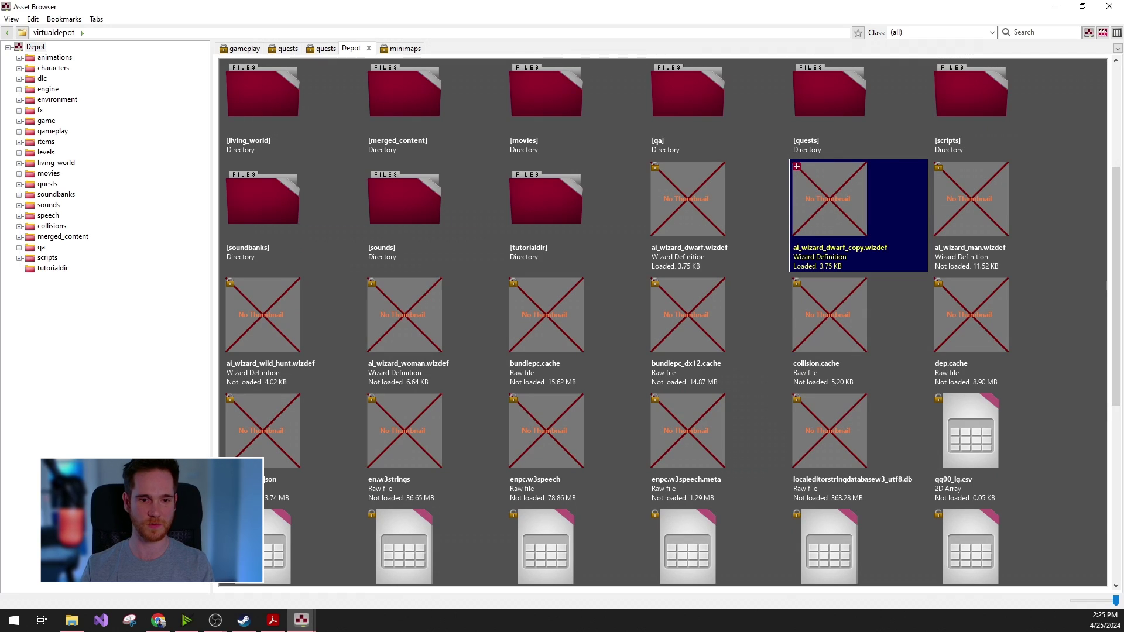
pyautogui.click(71, 620)
pyautogui.click(407, 261)
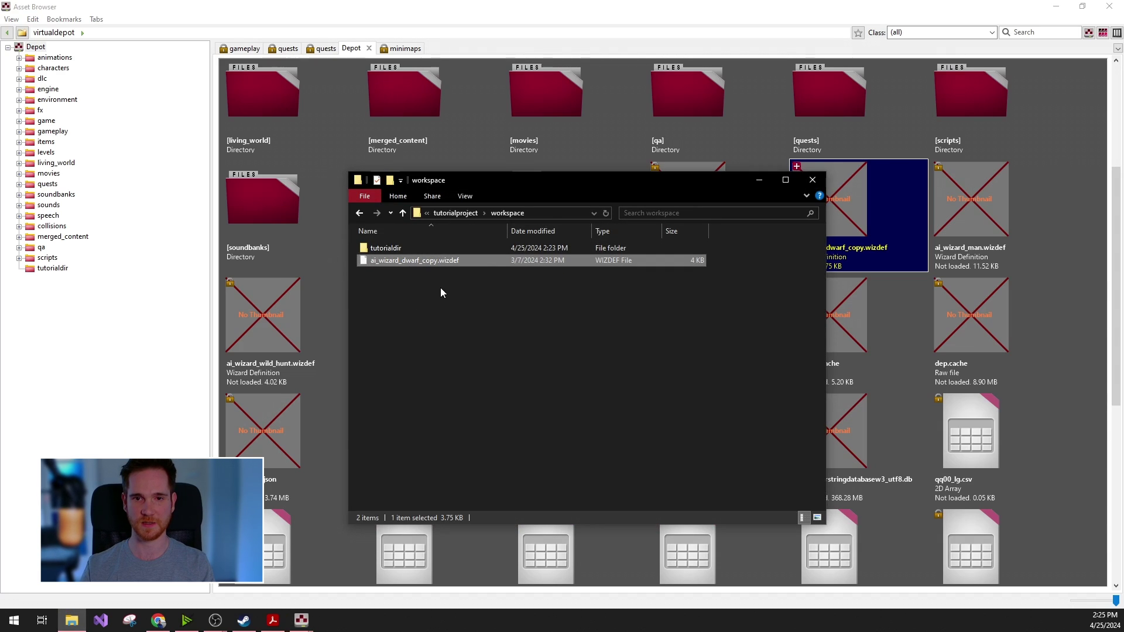
pyautogui.click(761, 184)
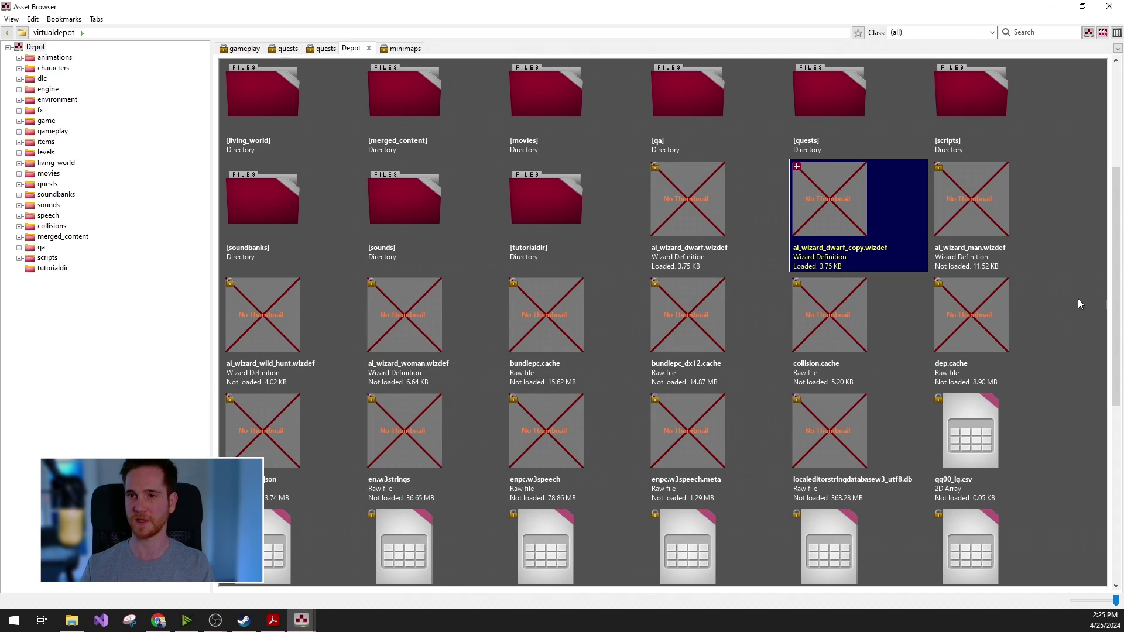
# - Rename the copied dwarf wizard definition in the depot's root as ai_wizard_dwarf_tutorial
pyautogui.rightClick(836, 198)
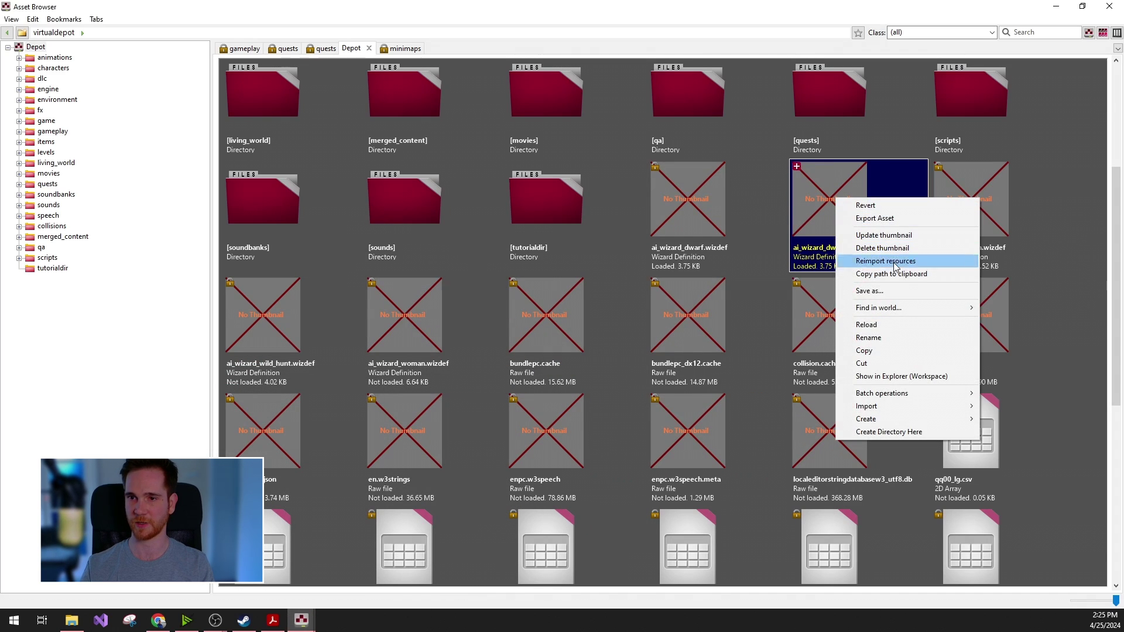
pyautogui.click(890, 333)
pyautogui.click(524, 287)
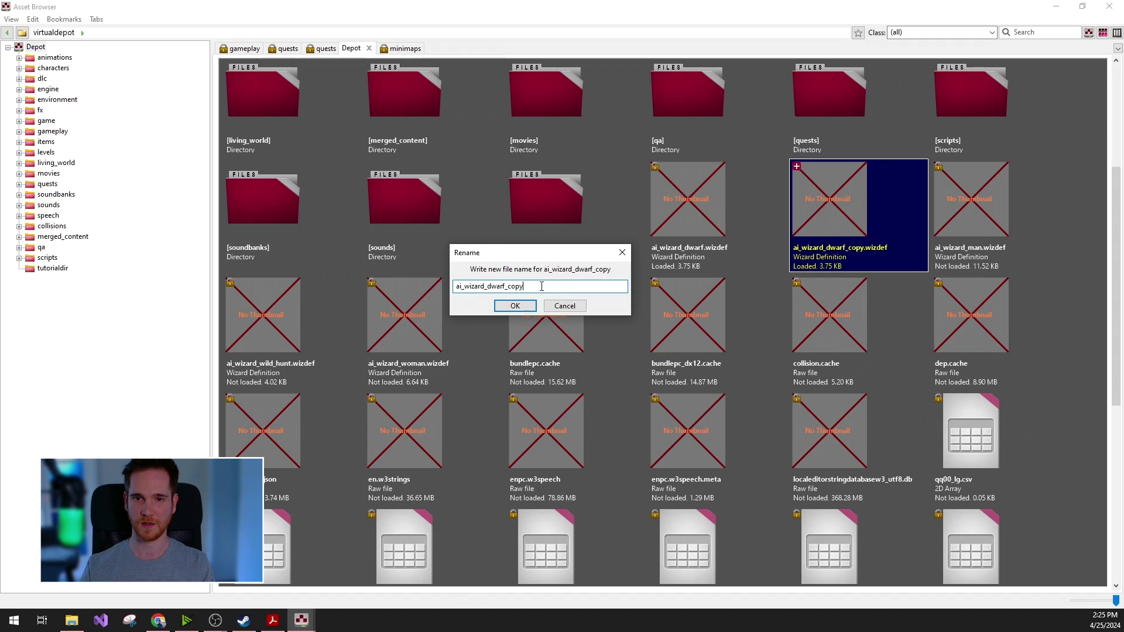
pyautogui.moveTo(524, 287); pyautogui.dragTo(513, 287)
pyautogui.write('tut')
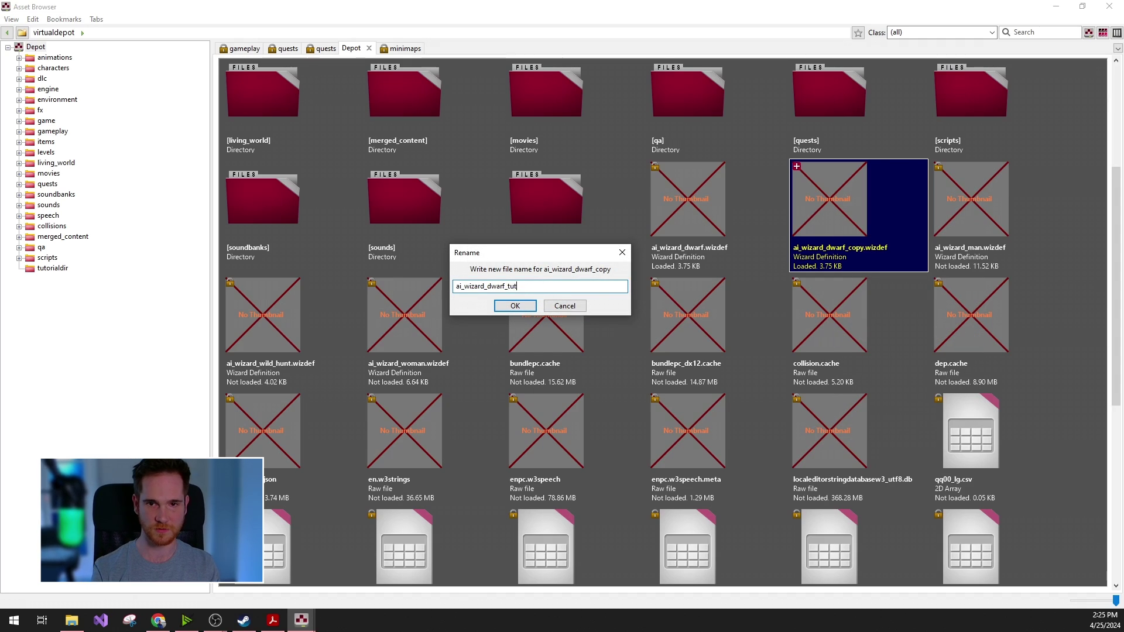
pyautogui.write('orial')
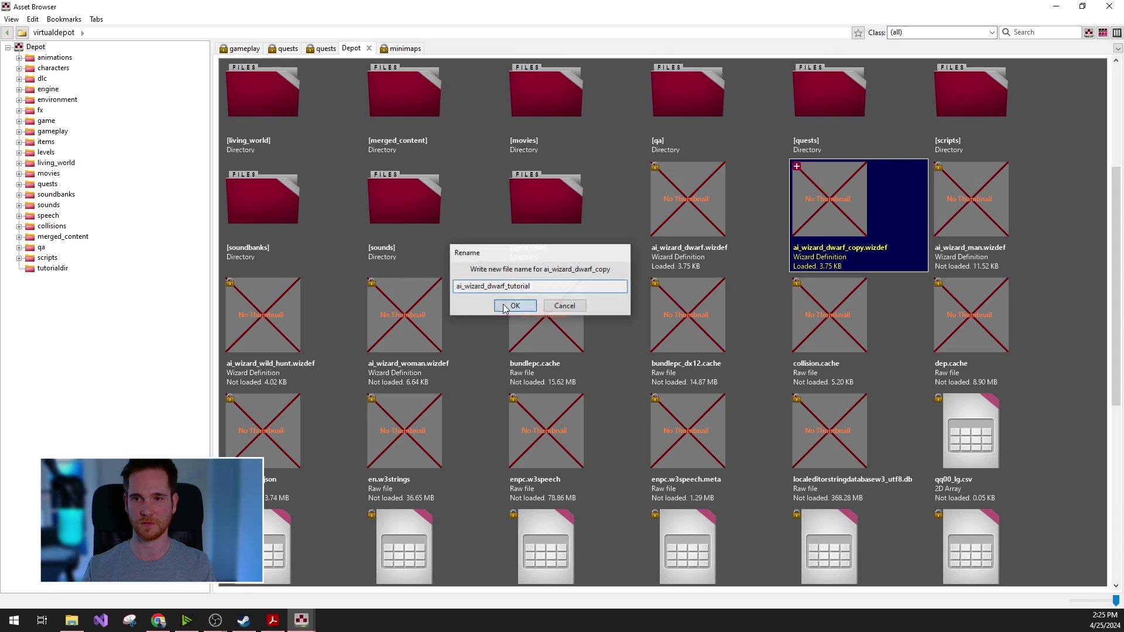
pyautogui.click(502, 306)
# - Check the renamed wizard definition in the workspace folder in File Explorer, and return to the Asset Browser
pyautogui.click(800, 194)
pyautogui.click(72, 620)
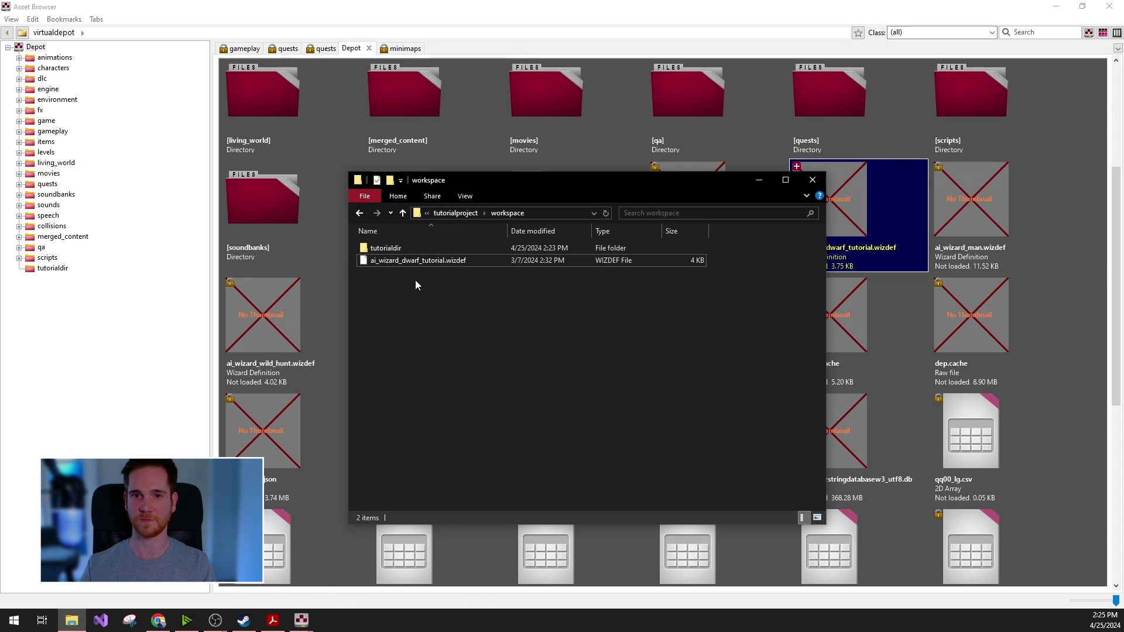
pyautogui.click(759, 180)
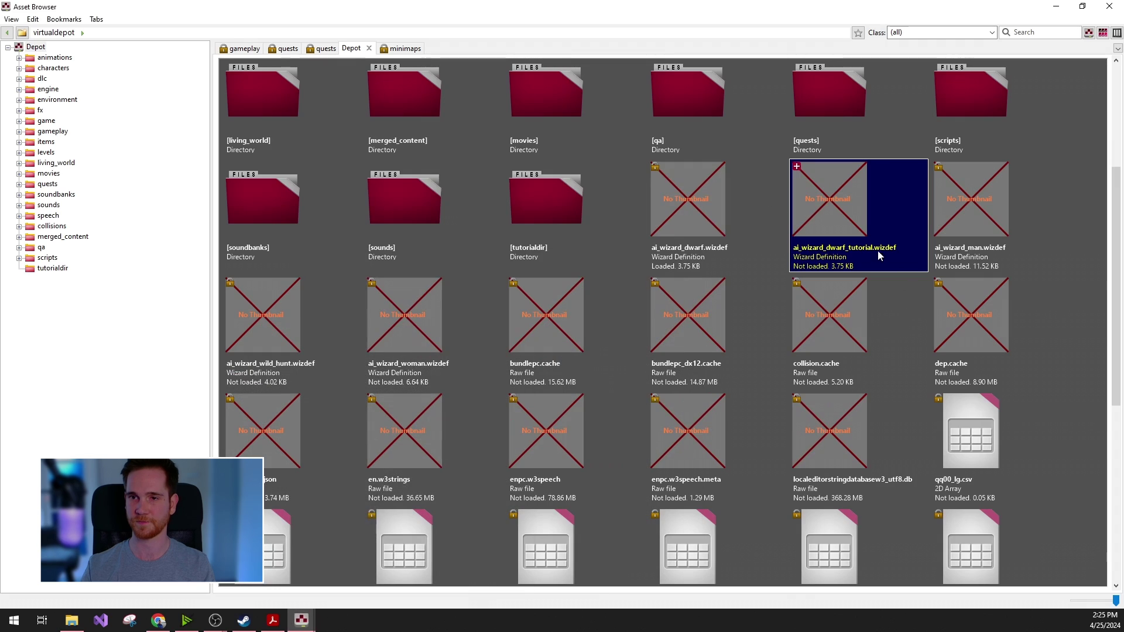
# - Revert ai_wizard_dwarf_tutorial.wizdef in the depot's root, discarding its changes
pyautogui.rightClick(841, 223)
pyautogui.click(870, 225)
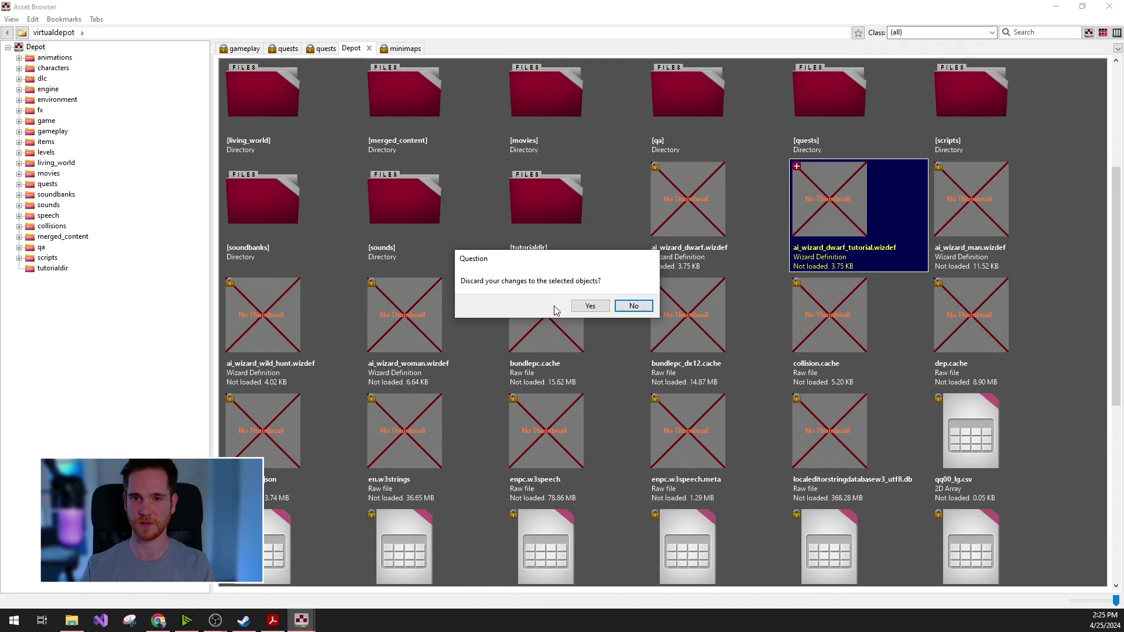
pyautogui.click(589, 306)
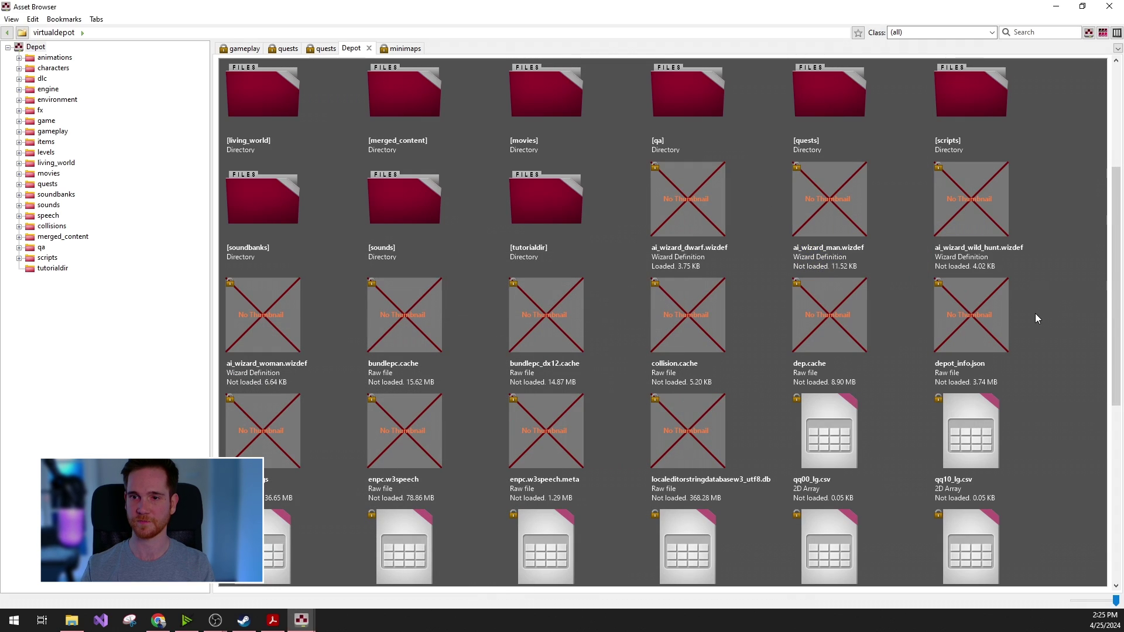
# - Check out qq10_lg.csv from the depot's root and select it to inspect its status
pyautogui.click(1025, 398)
pyautogui.scroll(-3, 737, 264)
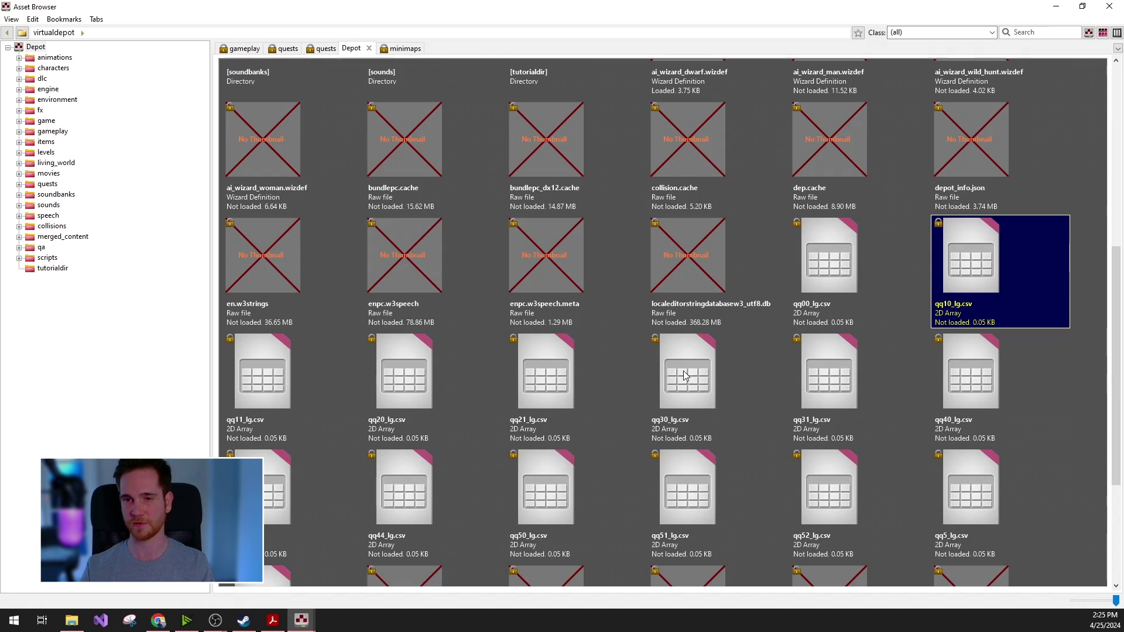
pyautogui.scroll(-3, 679, 374)
pyautogui.rightClick(949, 83)
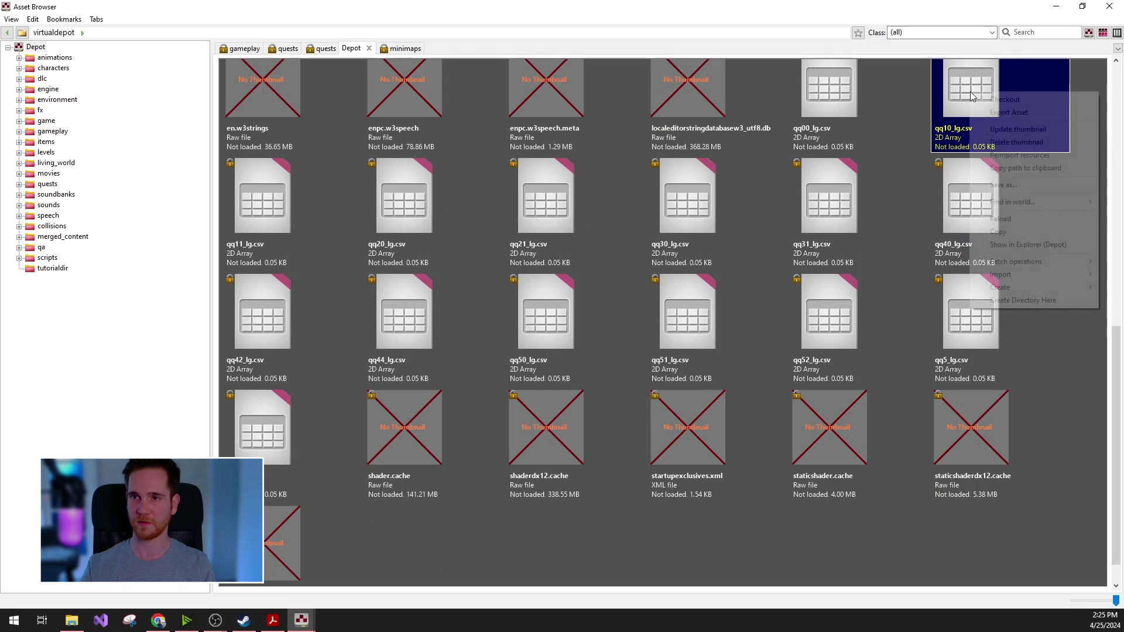
pyautogui.click(981, 103)
pyautogui.scroll(2, 786, 368)
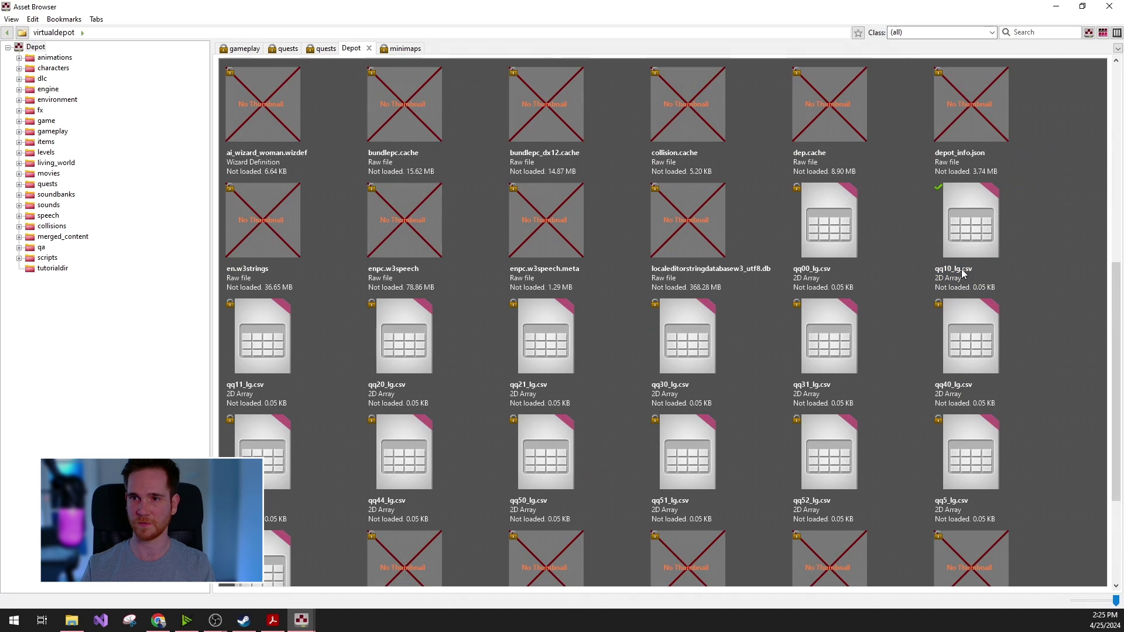
pyautogui.click(953, 221)
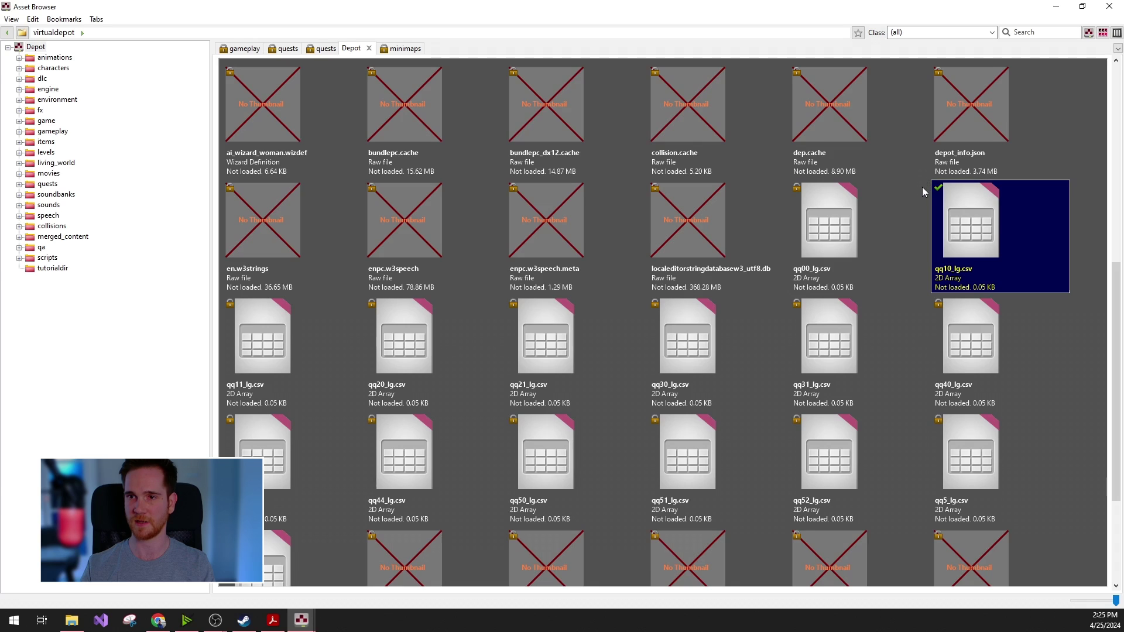
# - Revert the checked-out qq10_lg.csv, discarding its changes
pyautogui.rightClick(963, 222)
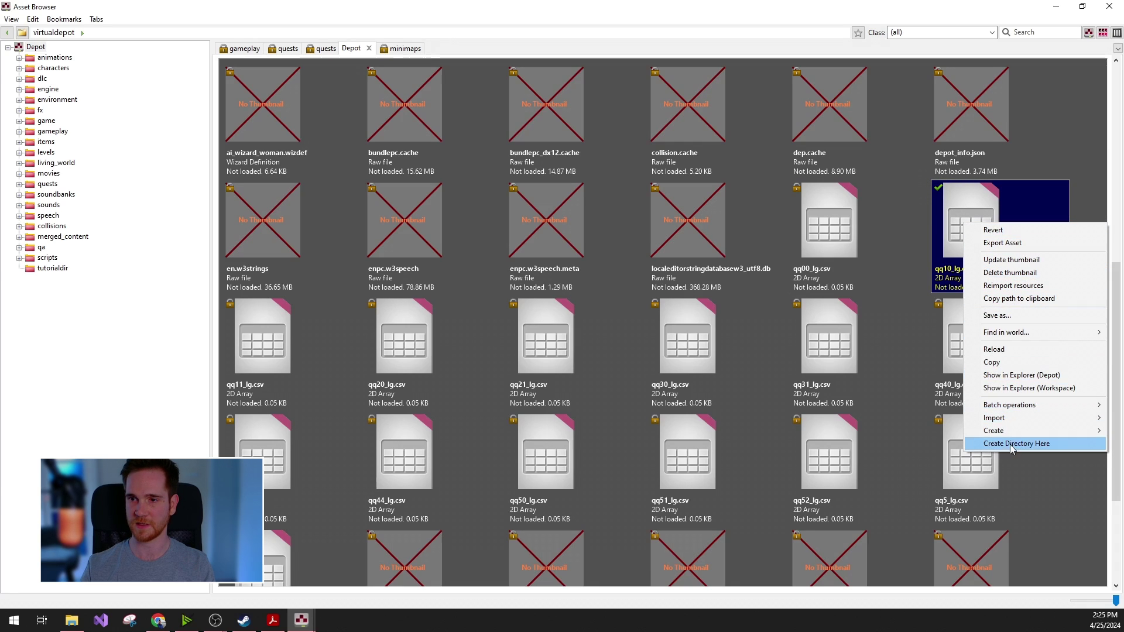
pyautogui.click(1005, 232)
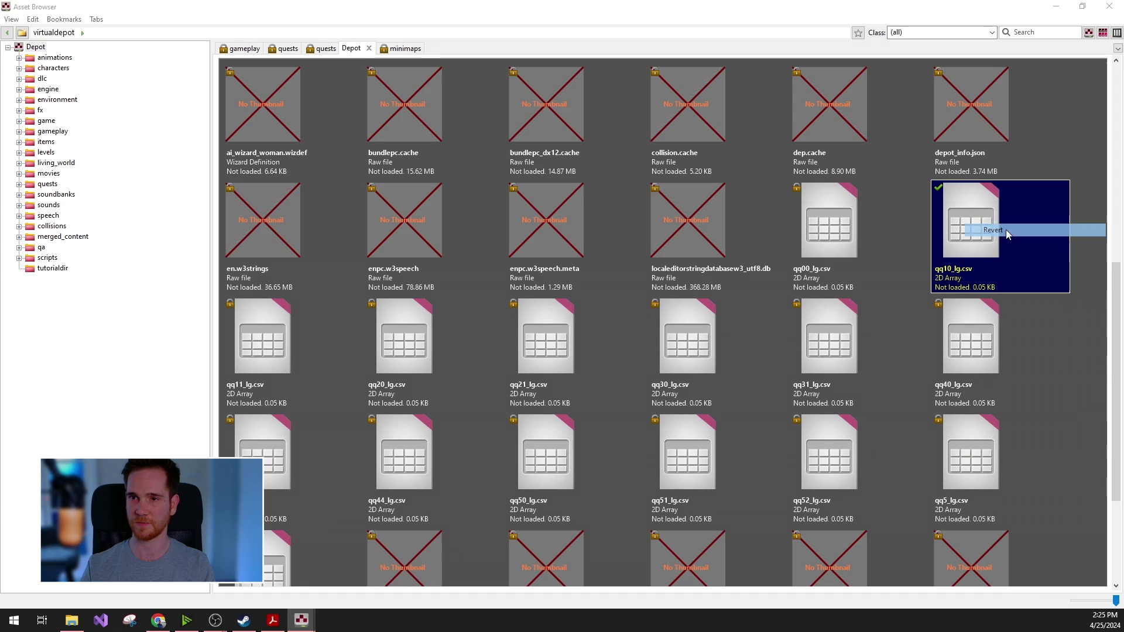
pyautogui.click(586, 308)
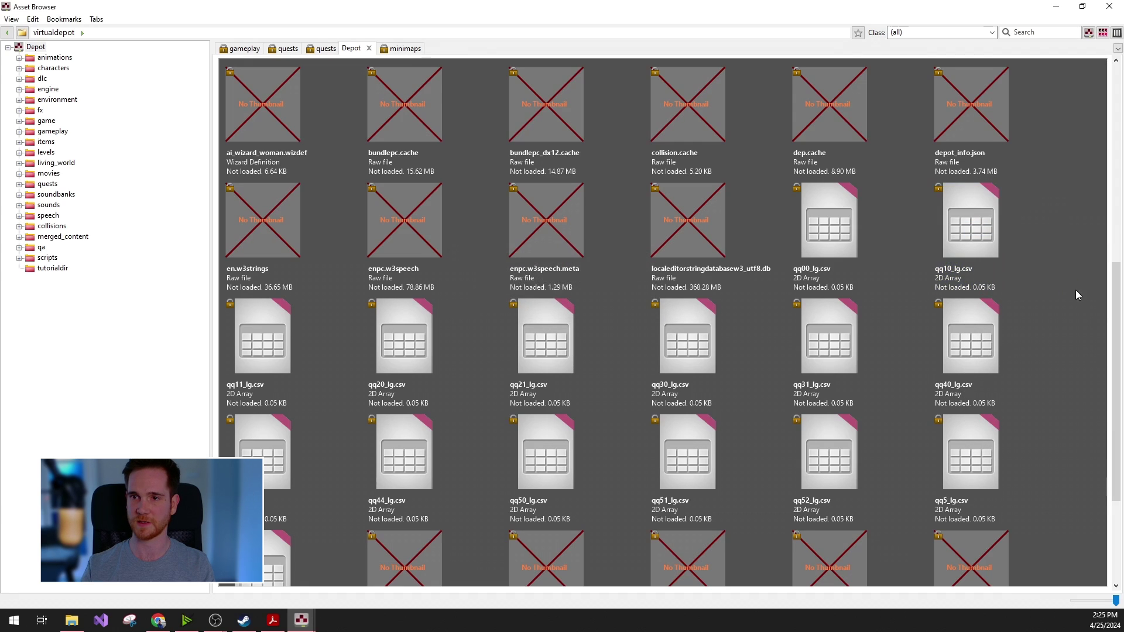
# - Look through the depot's root, examine the diagram in REDkit filesystem.pdf in Acrobat, and return to the Asset Browser
pyautogui.scroll(-3, 963, 316)
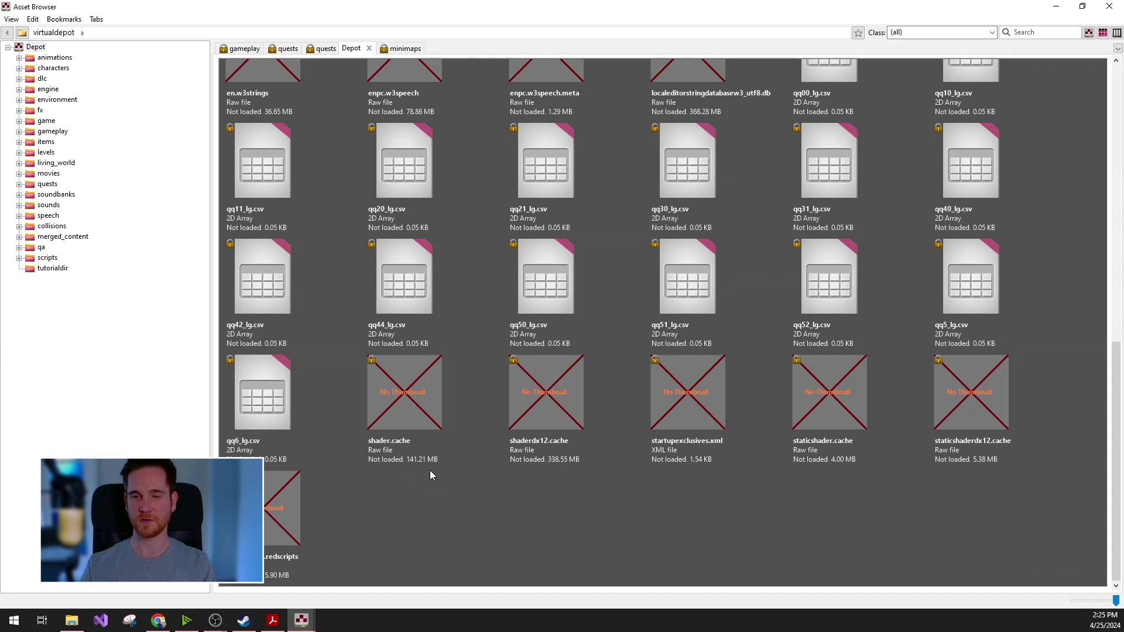
pyautogui.scroll(8, 441, 470)
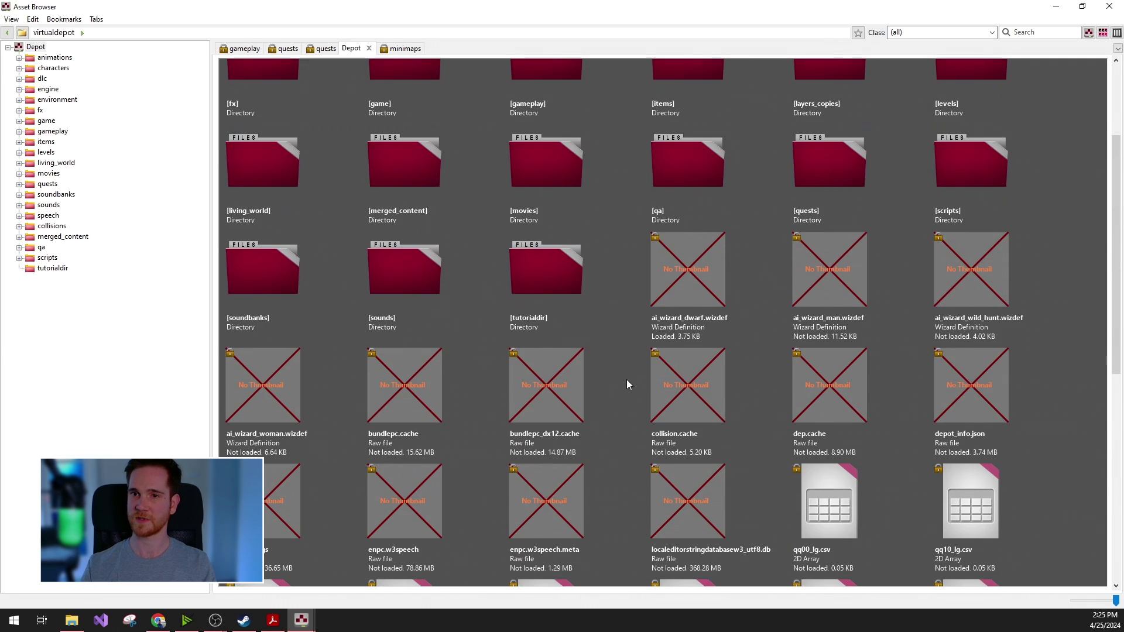
pyautogui.scroll(3, 602, 401)
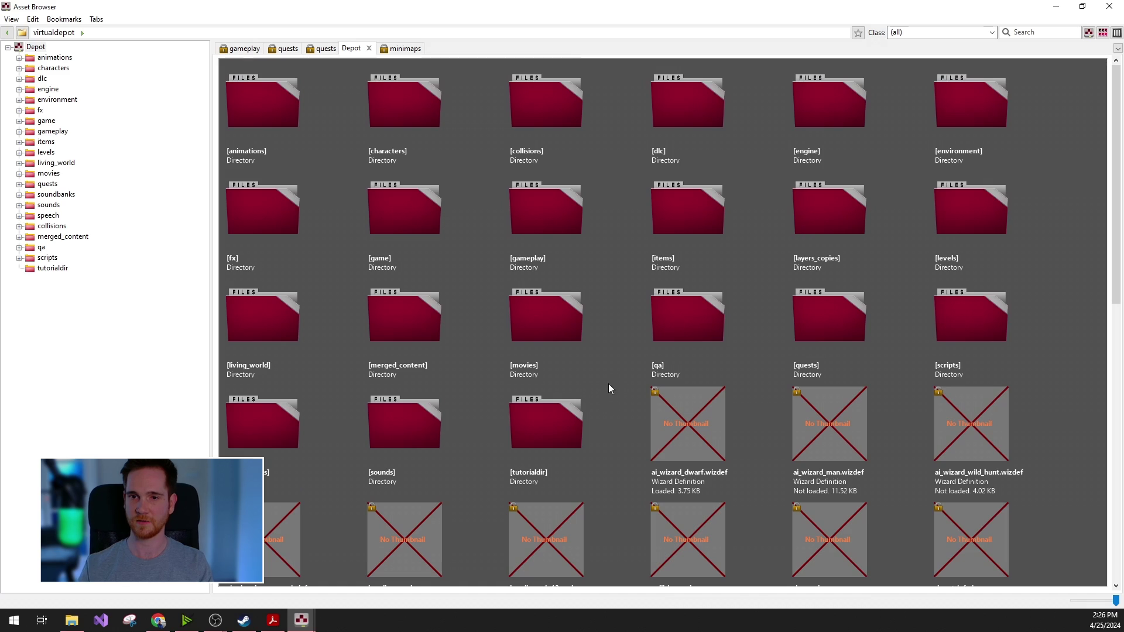
pyautogui.click(276, 618)
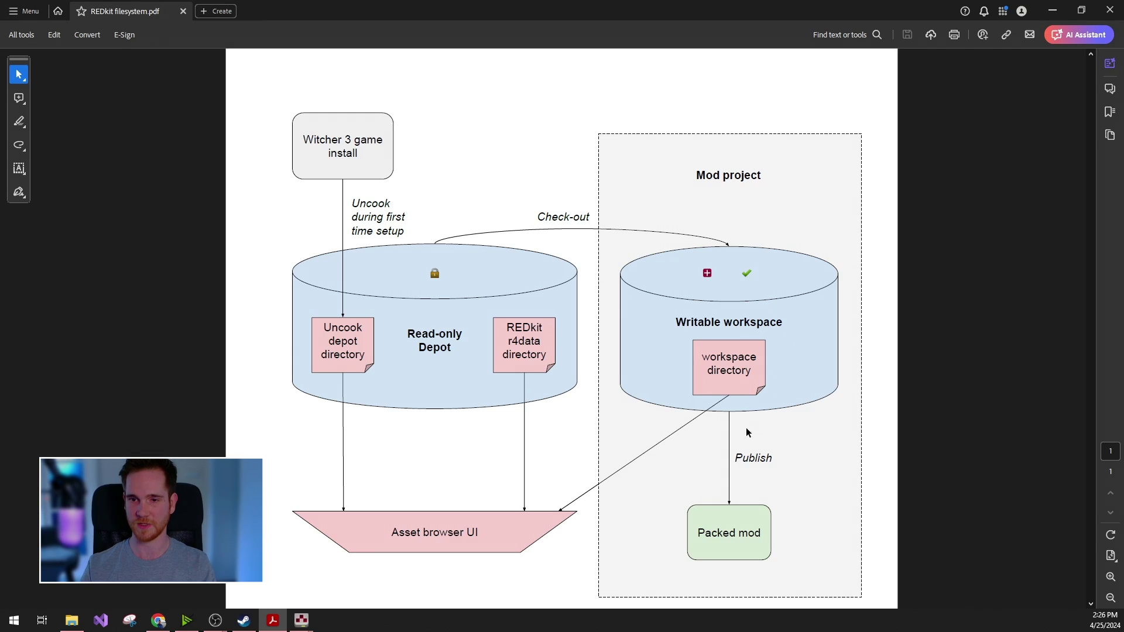
pyautogui.click(1052, 10)
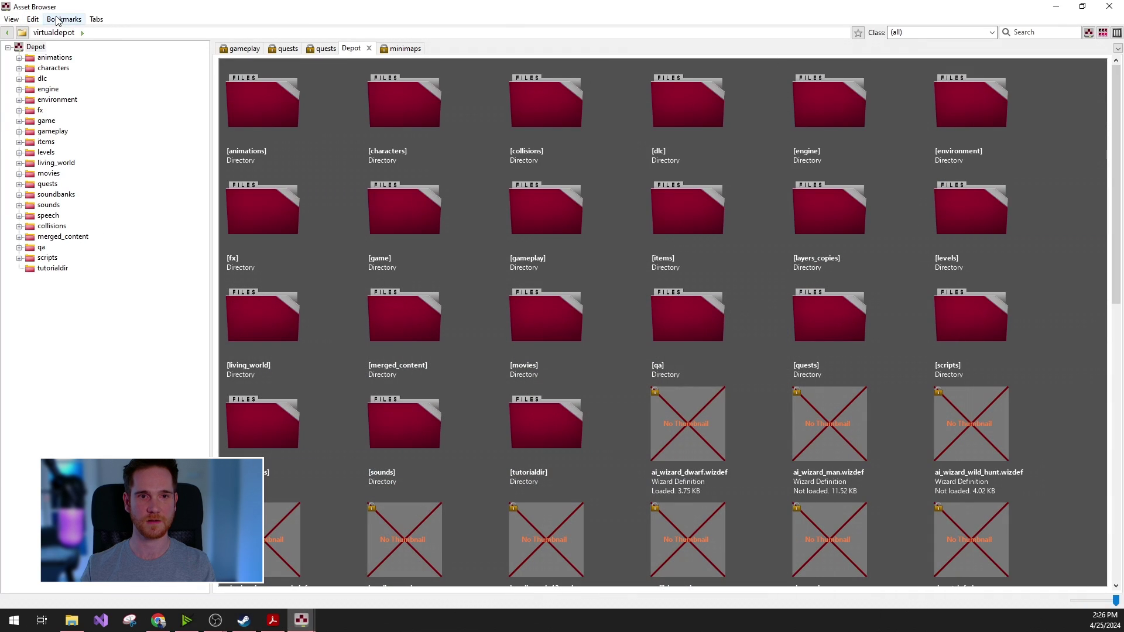
# - Switch to the main REDkit editor window and start saving and publishing the mod project
pyautogui.moveTo(301, 620)
pyautogui.click(328, 562)
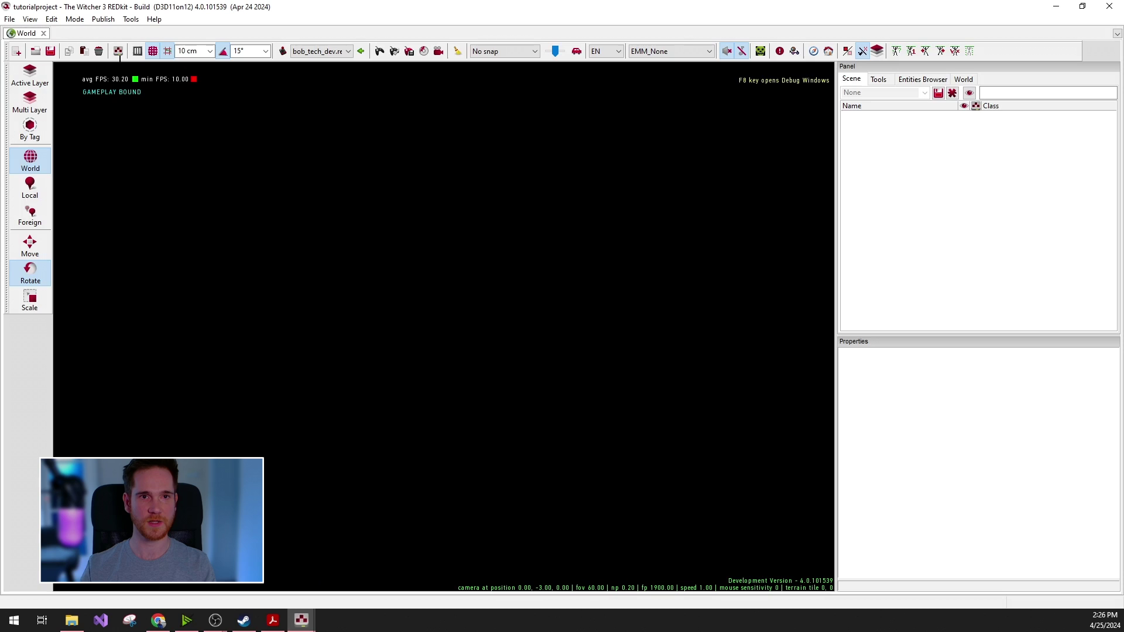
pyautogui.click(130, 19)
pyautogui.moveTo(111, 21)
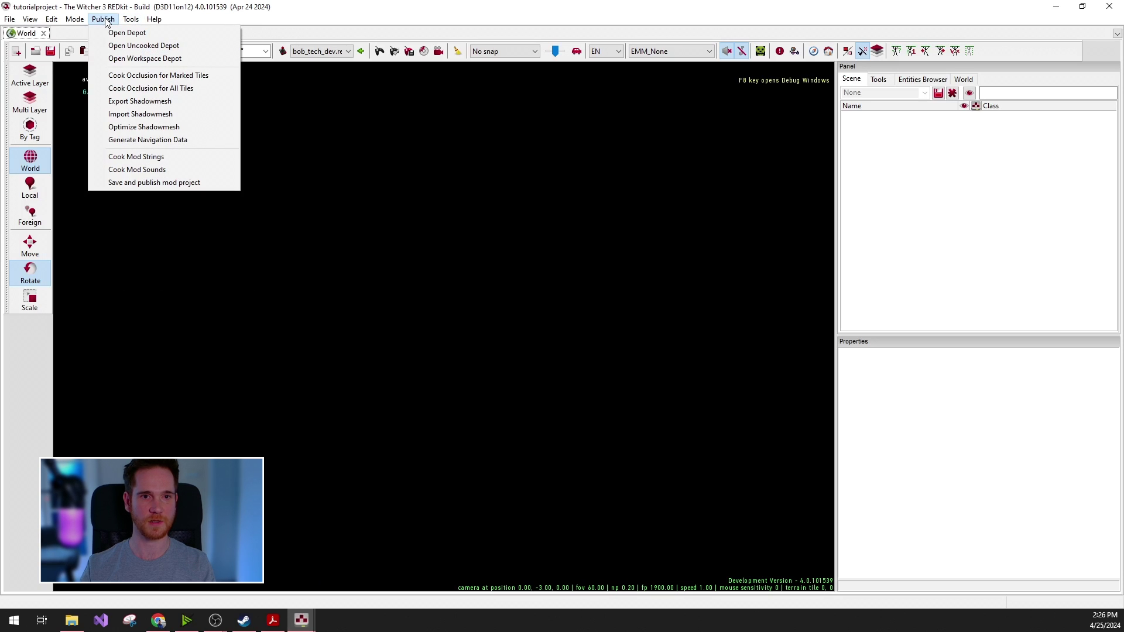
pyautogui.click(156, 182)
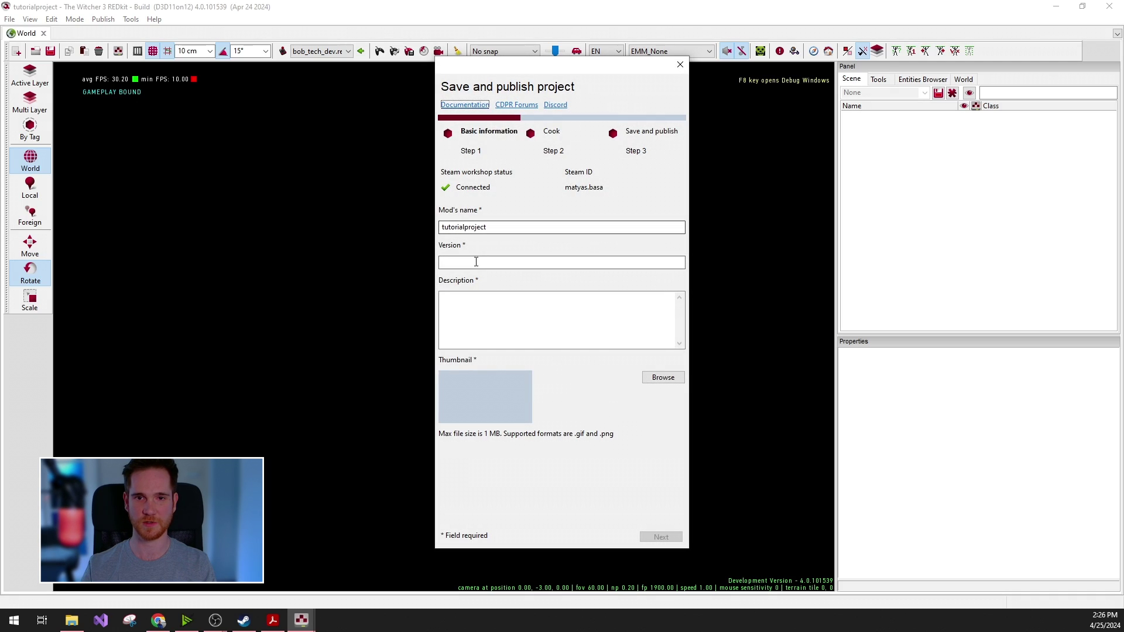
# - Set the mod's version to 1, its description to "tutorial", and choose a thumbnail image
pyautogui.click(480, 263)
pyautogui.write('1')
pyautogui.click(479, 311)
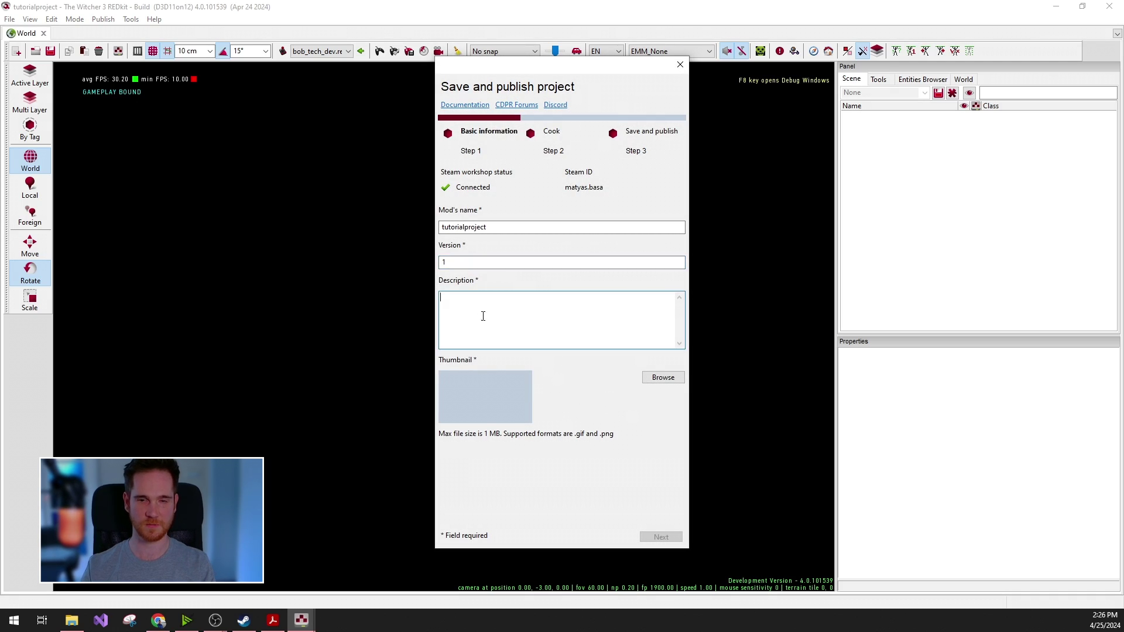
pyautogui.write('des')
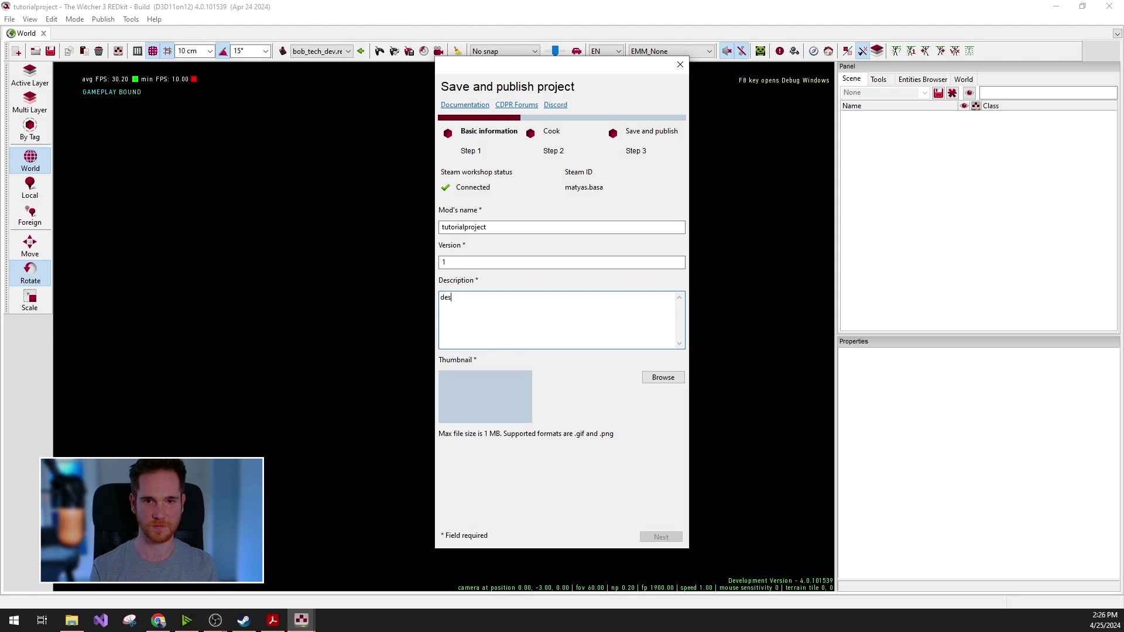
pyautogui.write('tutorial')
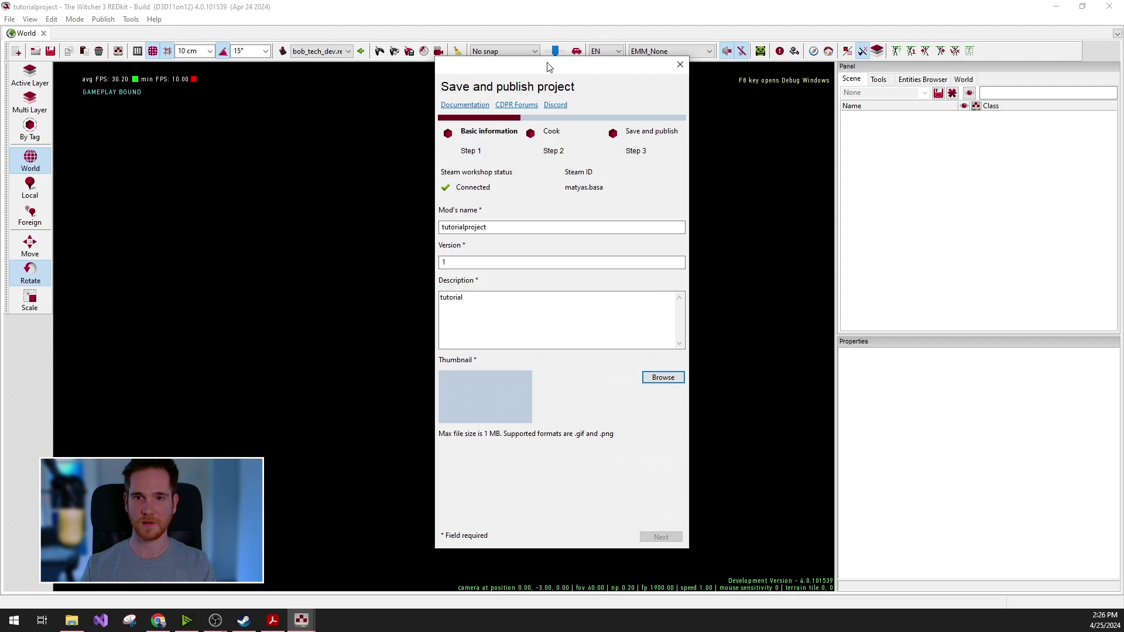
pyautogui.press('Escape')
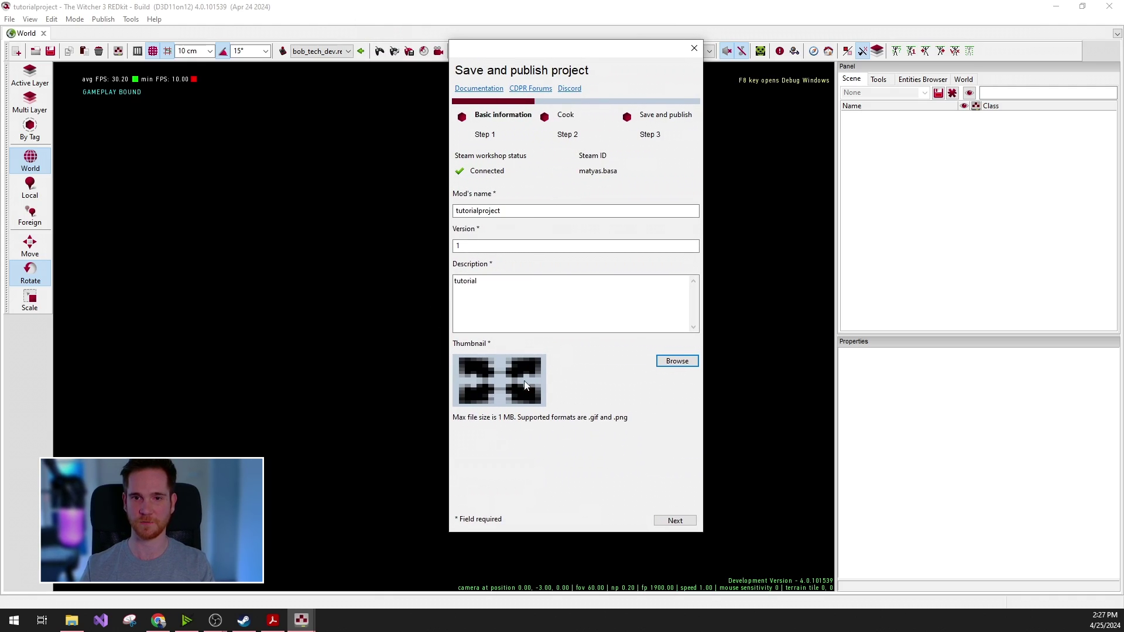
# - Proceed from the basic information, cook the mod project, and continue to the Save and publish stage
pyautogui.click(673, 520)
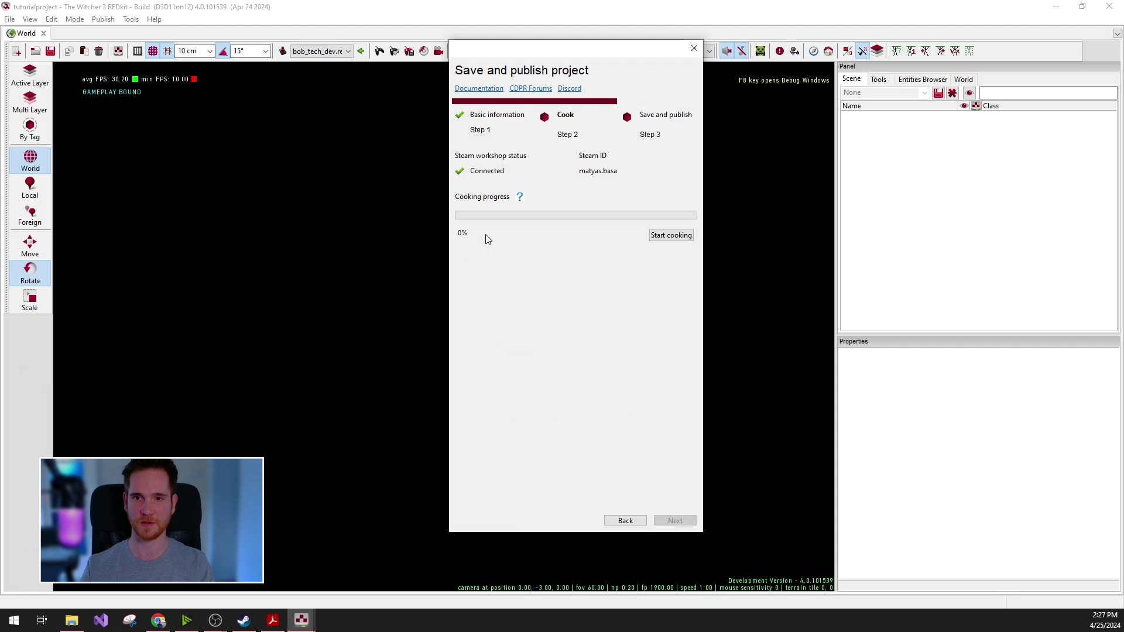
pyautogui.click(678, 239)
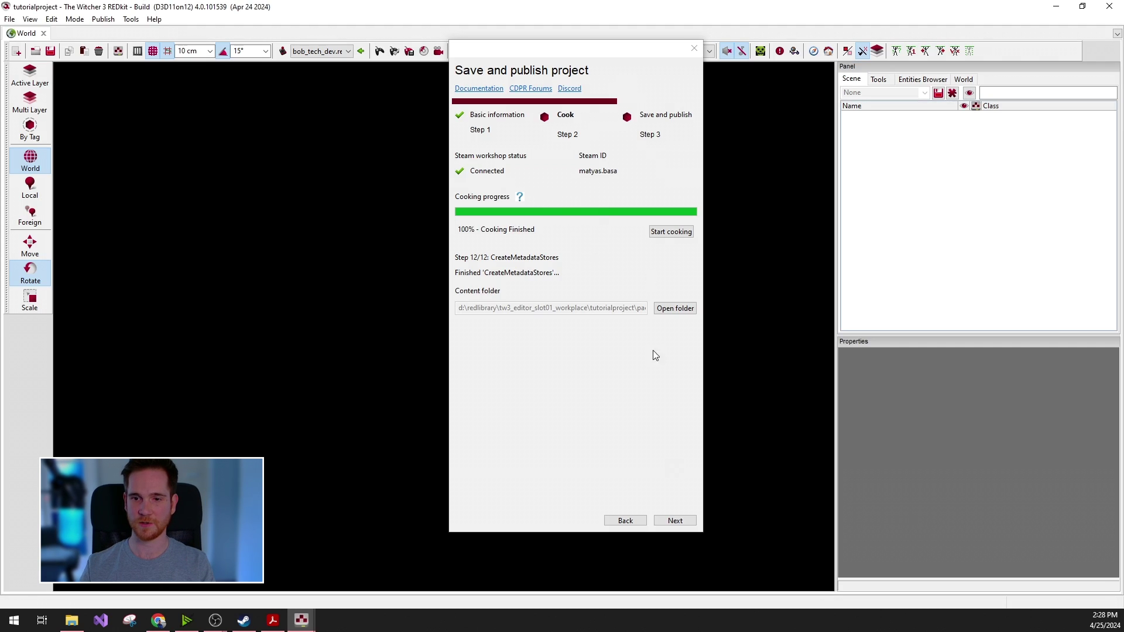
pyautogui.click(675, 520)
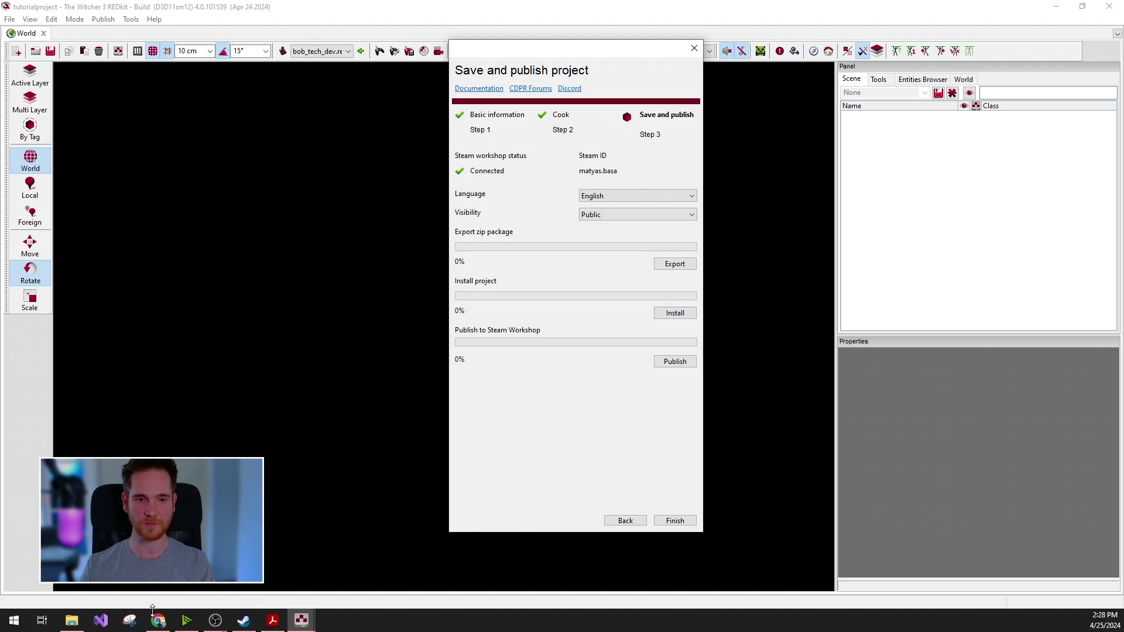
# - Switch to File Explorer, examine the tutorialproject folder and its publish subfolder, and return to REDkit
pyautogui.click(72, 620)
pyautogui.moveTo(578, 159); pyautogui.dragTo(568, 118)
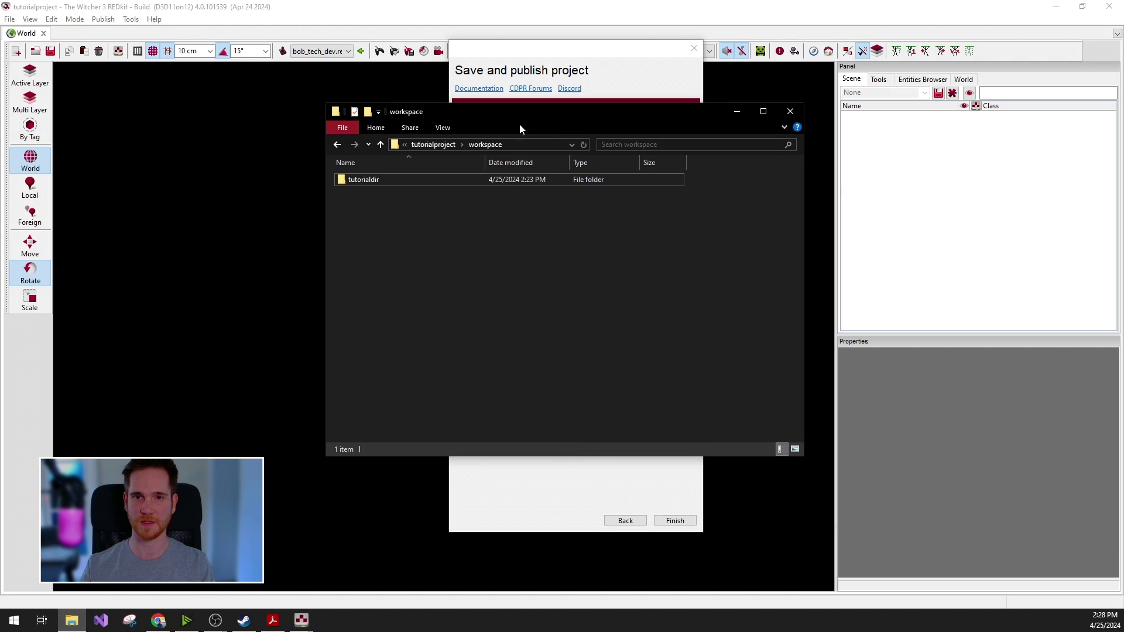
pyautogui.click(449, 142)
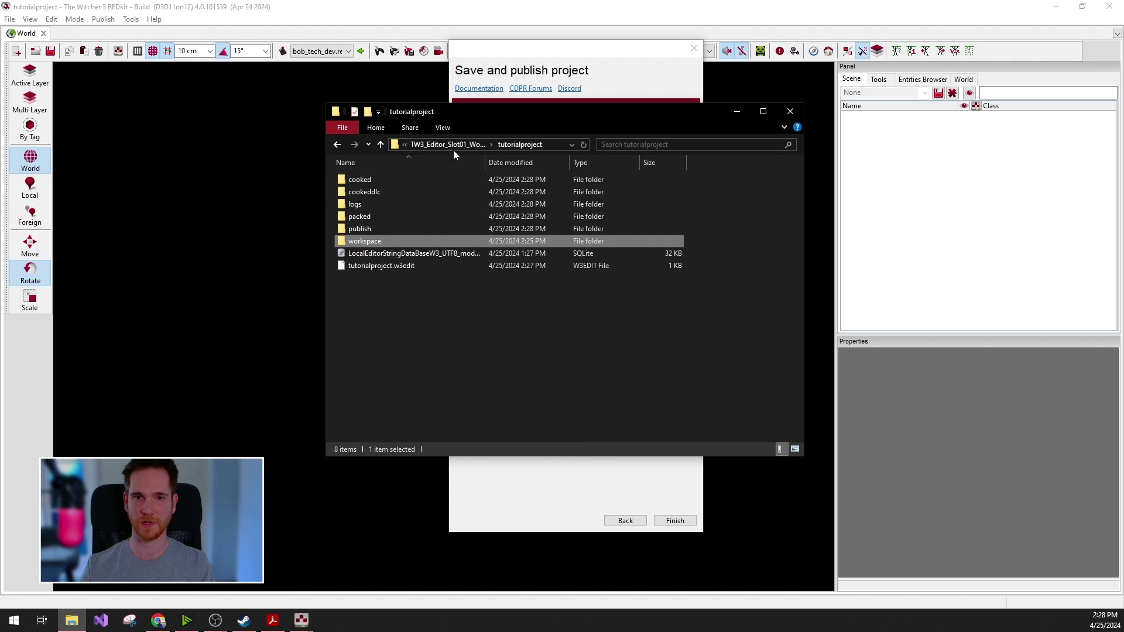
pyautogui.click(384, 231)
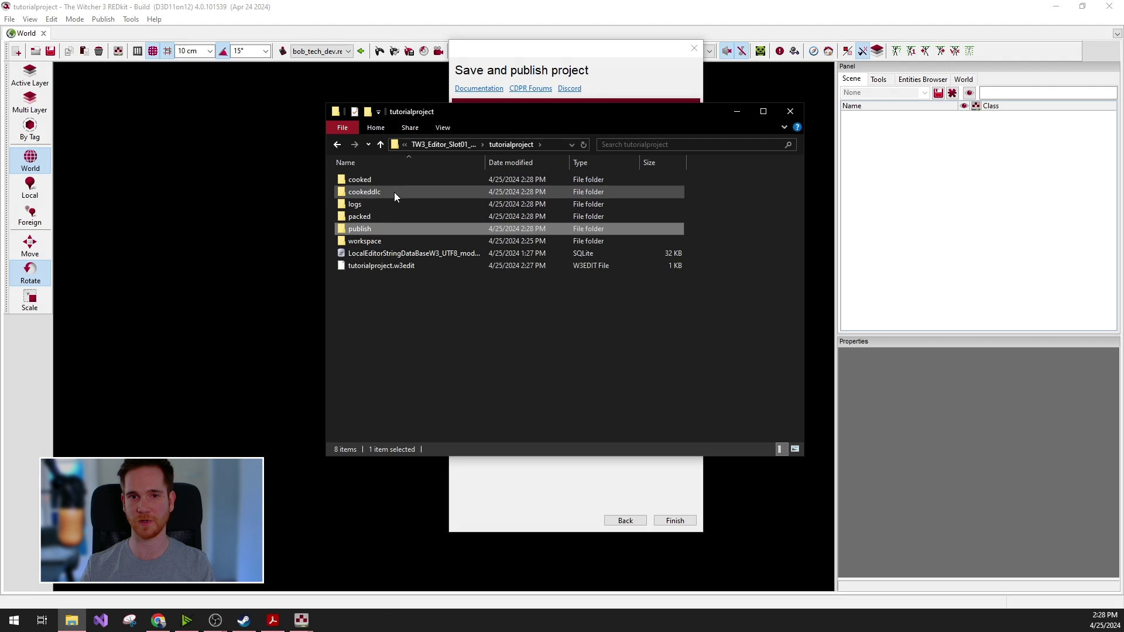
pyautogui.click(738, 111)
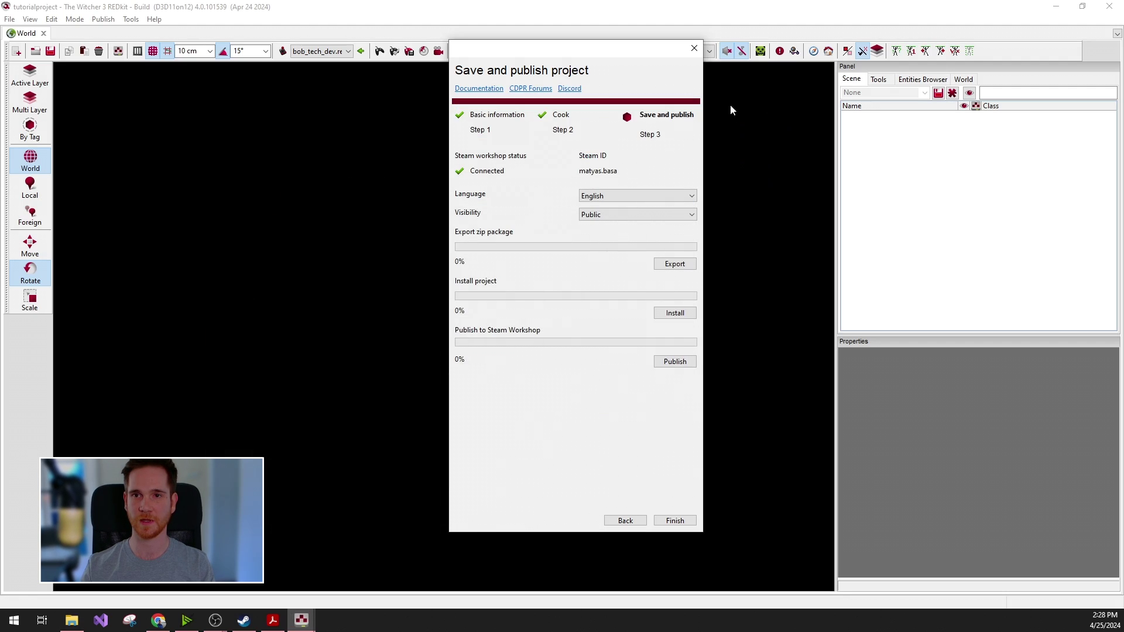
# - Close the Save and publish project wizard and switch to the REDkit filesystem.pdf diagram in Acrobat
pyautogui.click(695, 48)
pyautogui.click(273, 620)
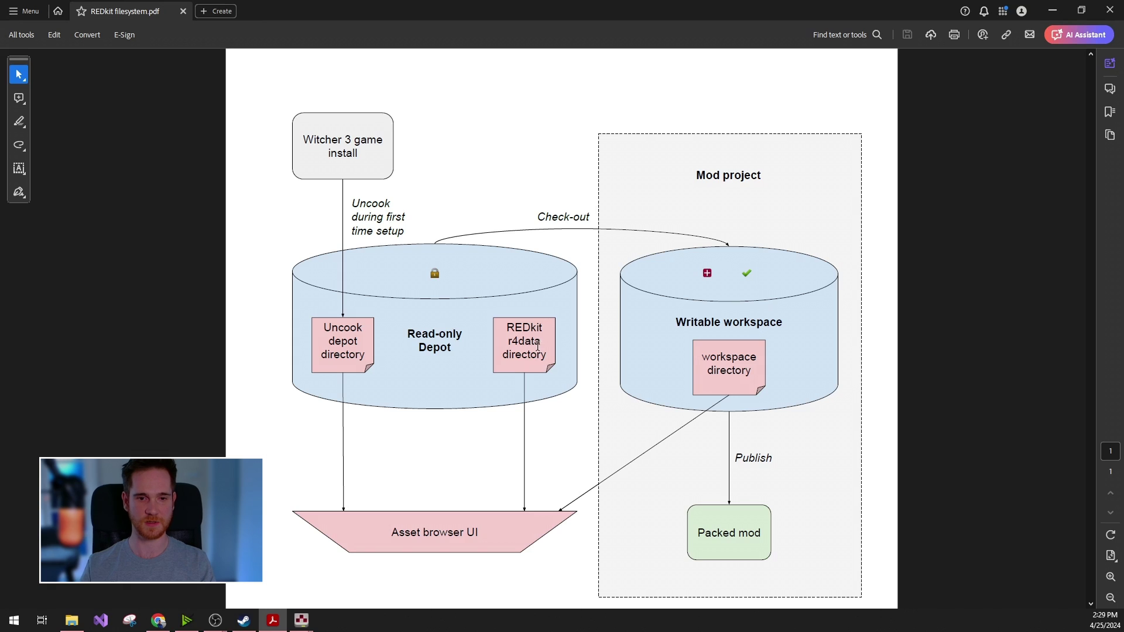
# - Switch to Steam, examine the Installed Files options in The Witcher 3: Wild Hunt's properties, and minimize Steam after closing them
pyautogui.click(244, 621)
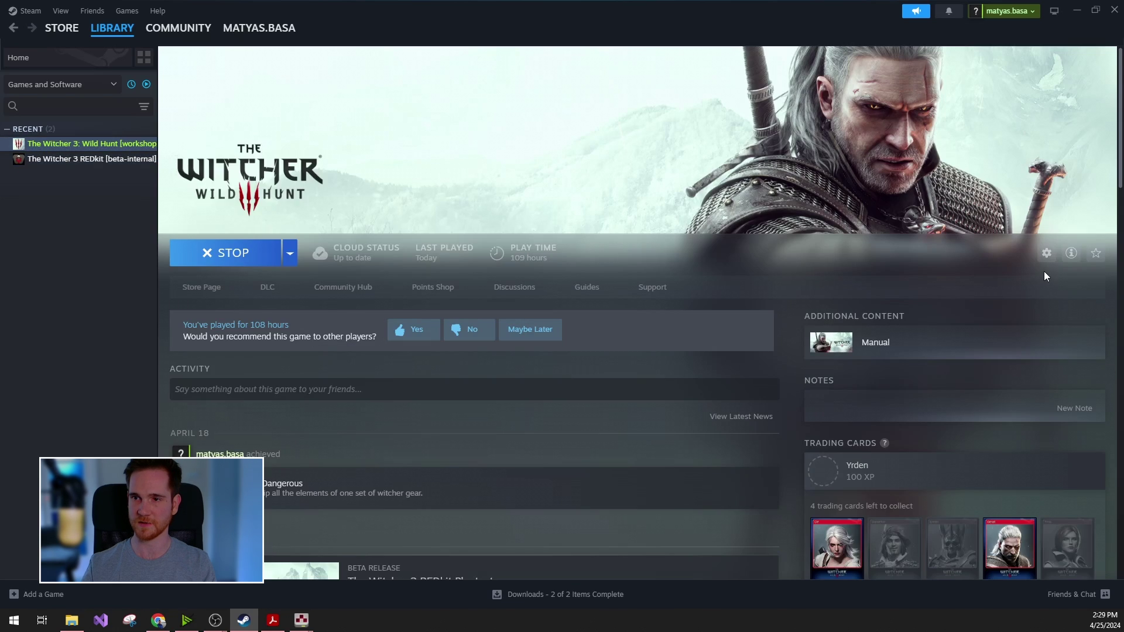
pyautogui.click(1046, 254)
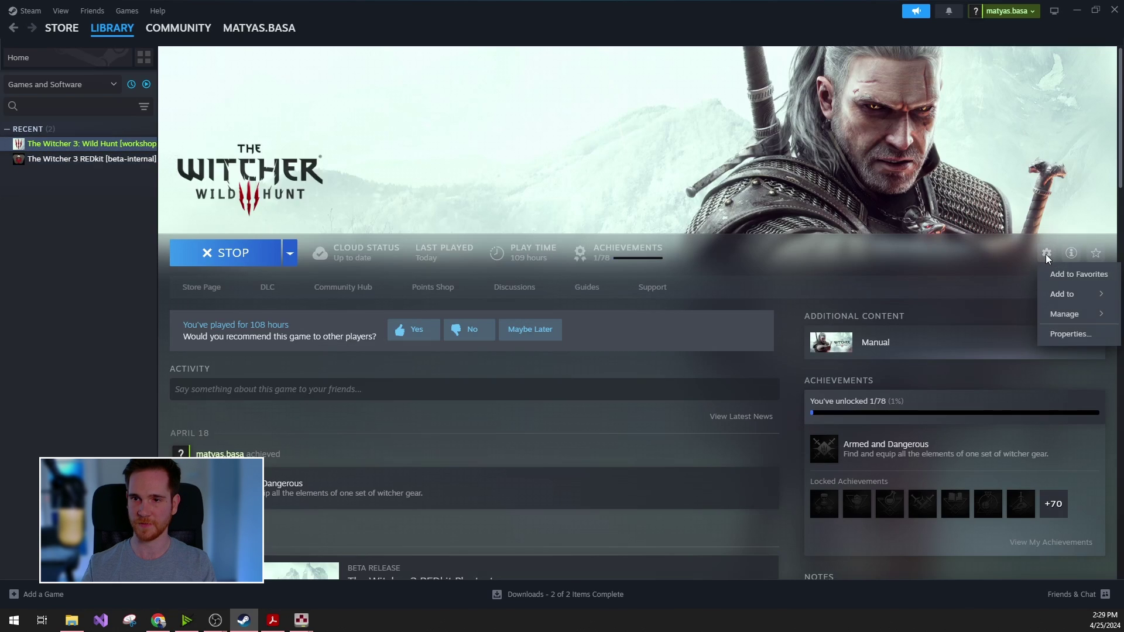
pyautogui.click(1072, 333)
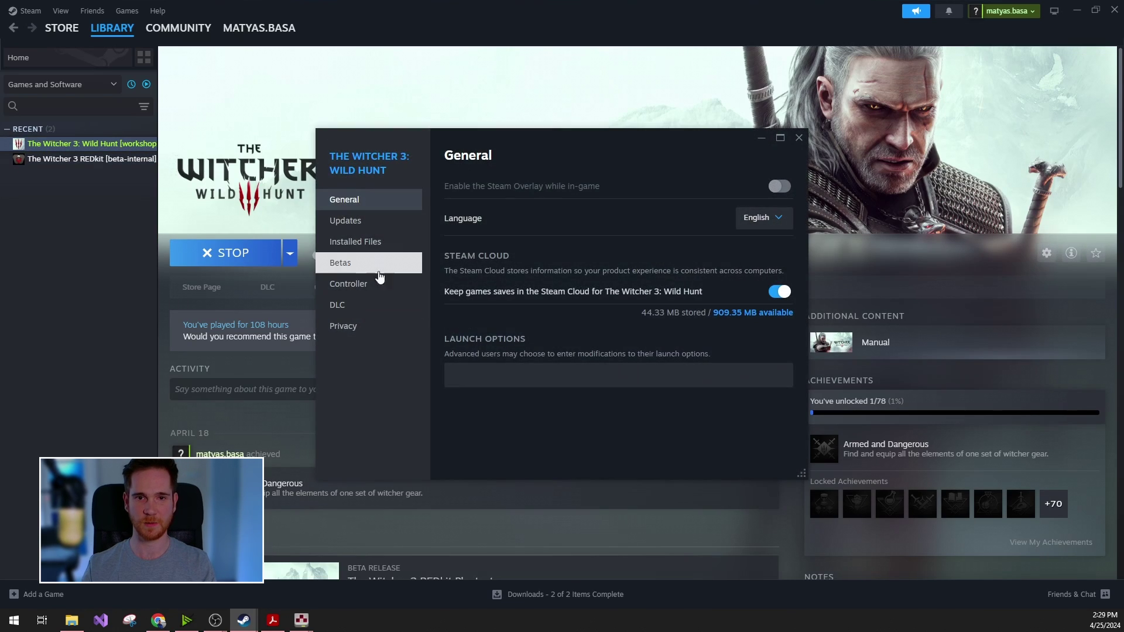
pyautogui.click(366, 244)
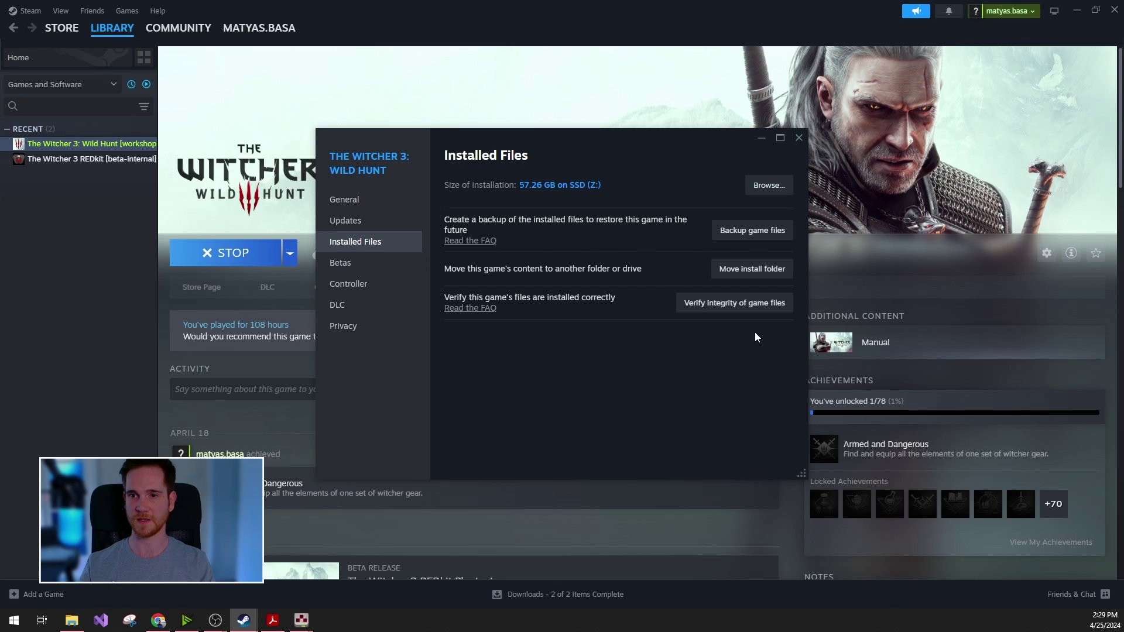
pyautogui.click(798, 138)
pyautogui.click(1077, 10)
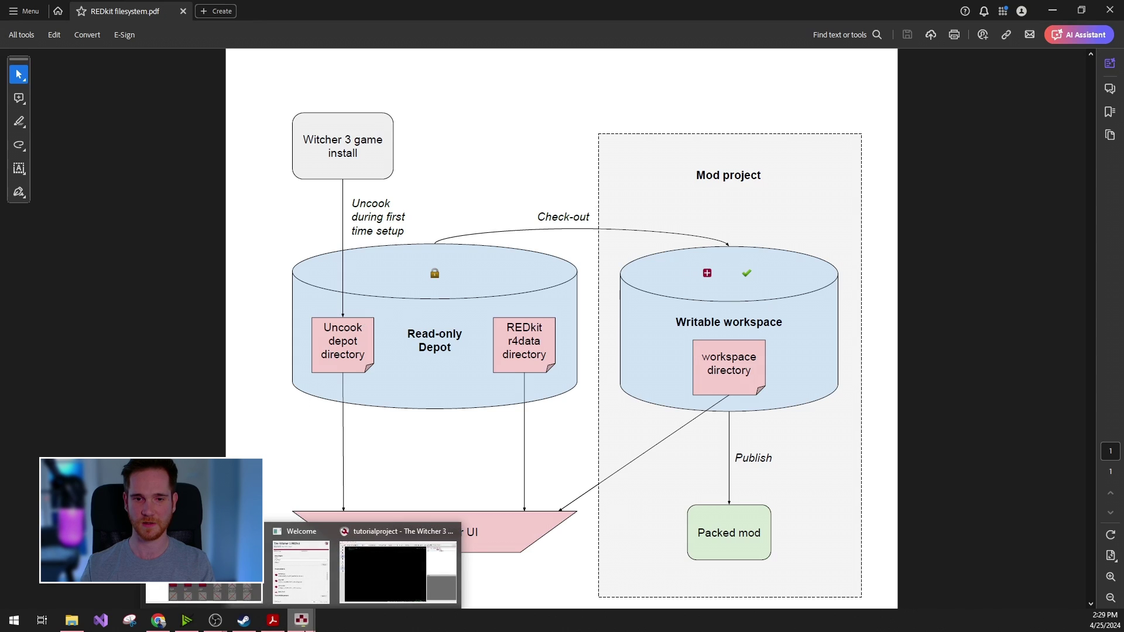
# - Examine the game and depot directories in REDkit's Welcome window and minimize it
pyautogui.click(632, 506)
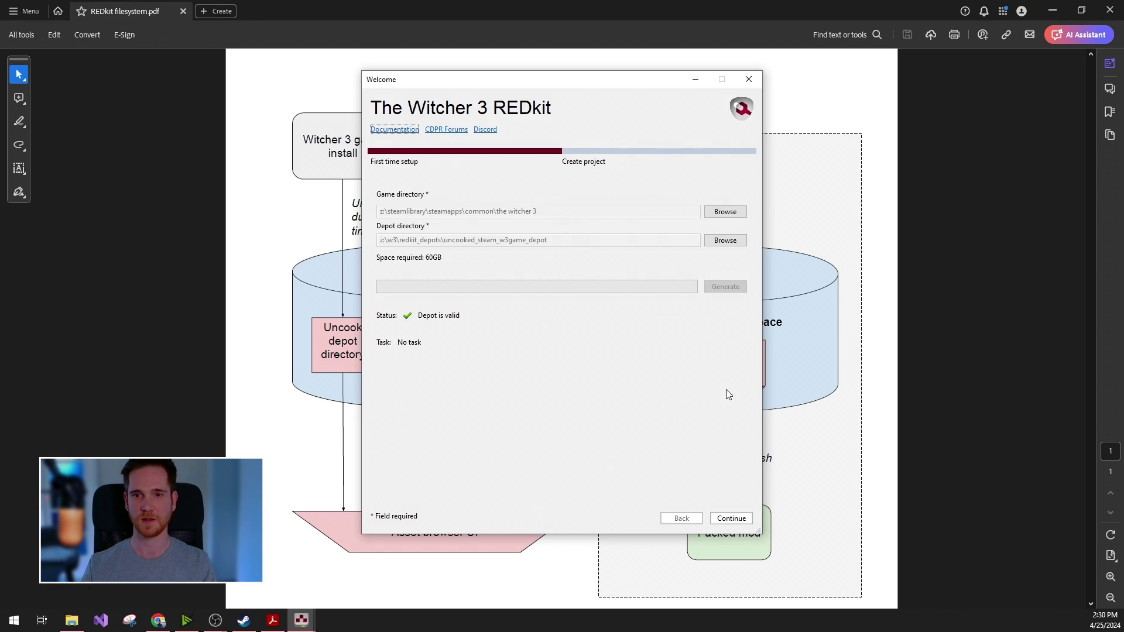
pyautogui.click(692, 80)
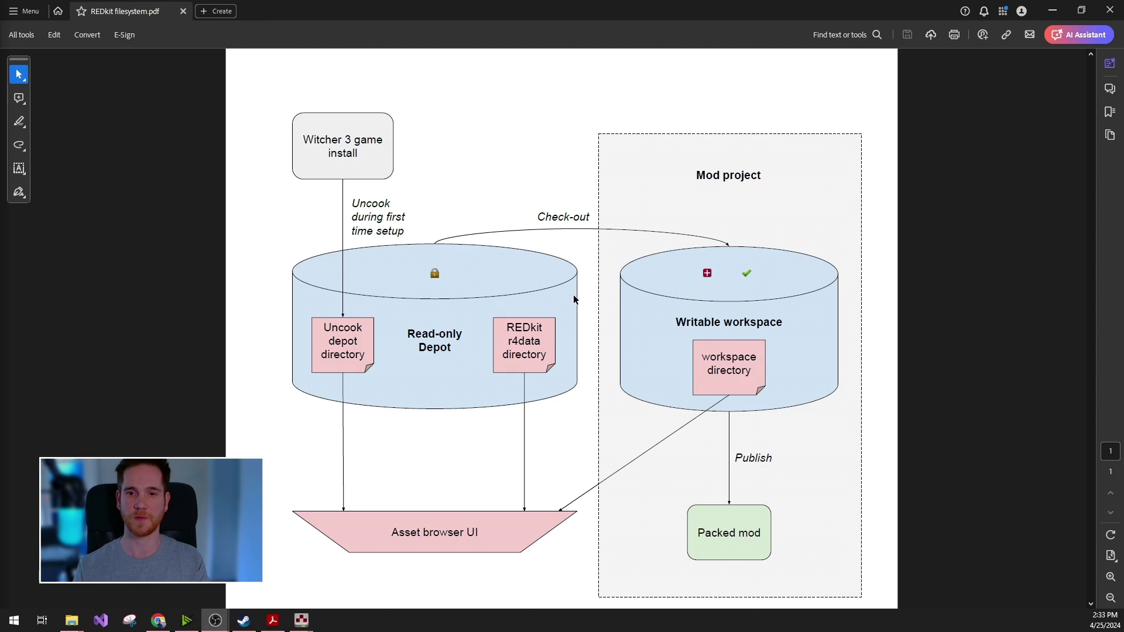
# - Switch to the main REDkit editor window and look through its help, bug report and feedback options
pyautogui.moveTo(302, 625)
pyautogui.click(328, 562)
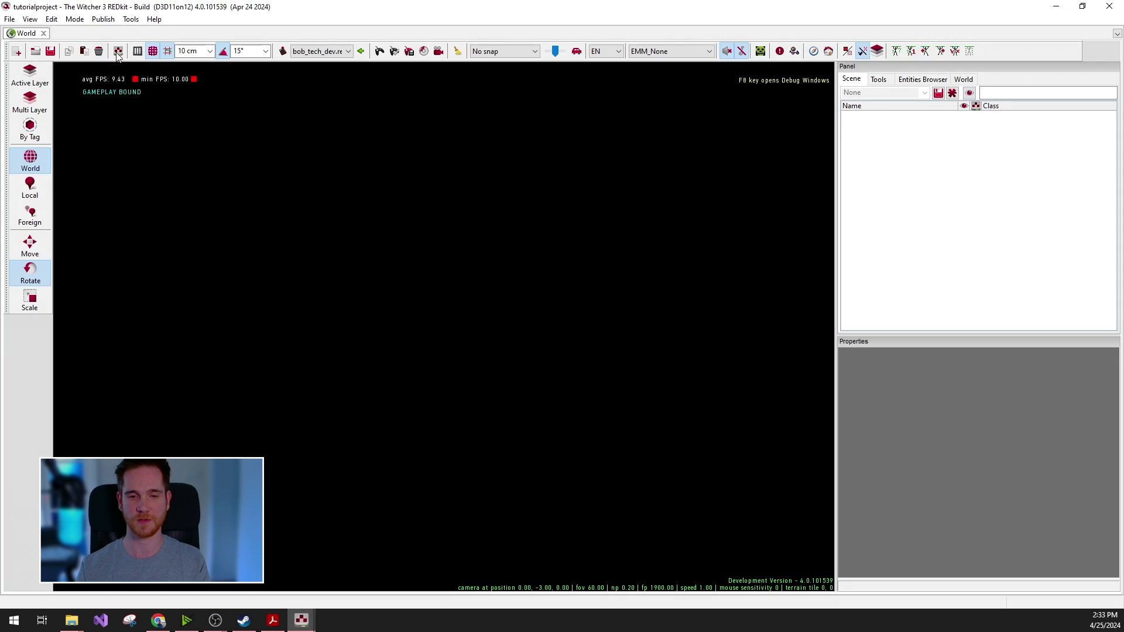
pyautogui.click(154, 19)
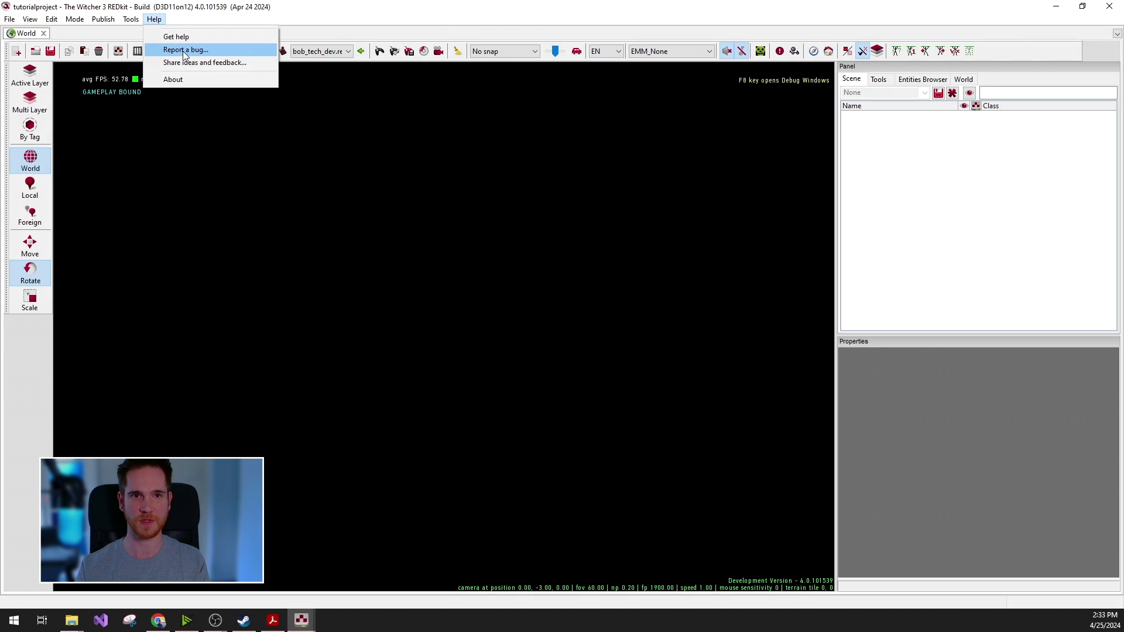
pyautogui.click(471, 3)
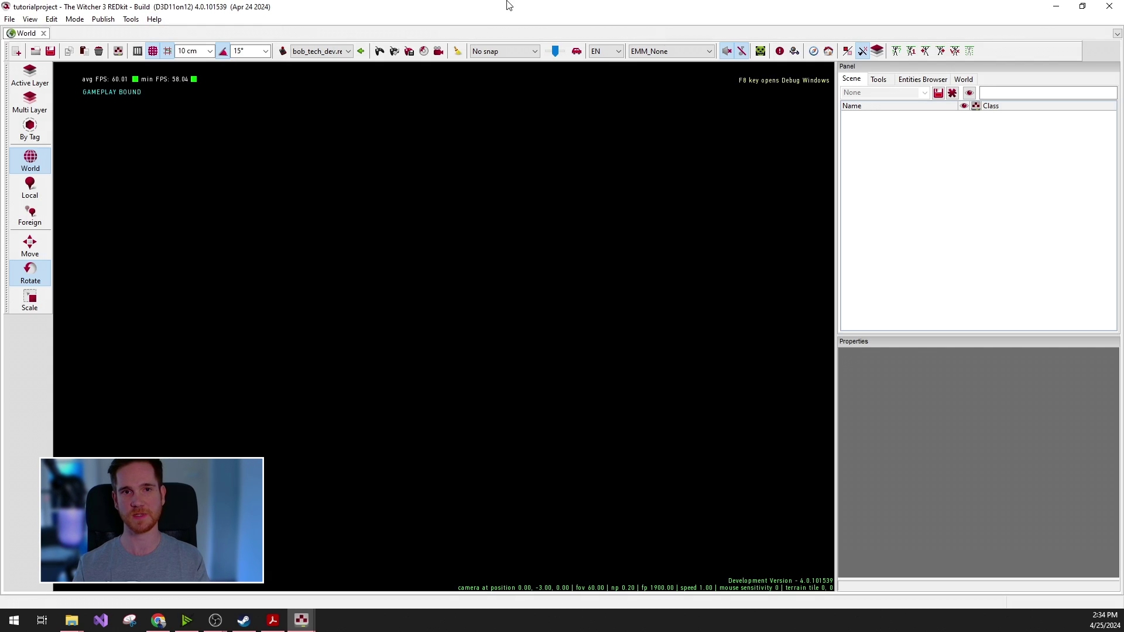